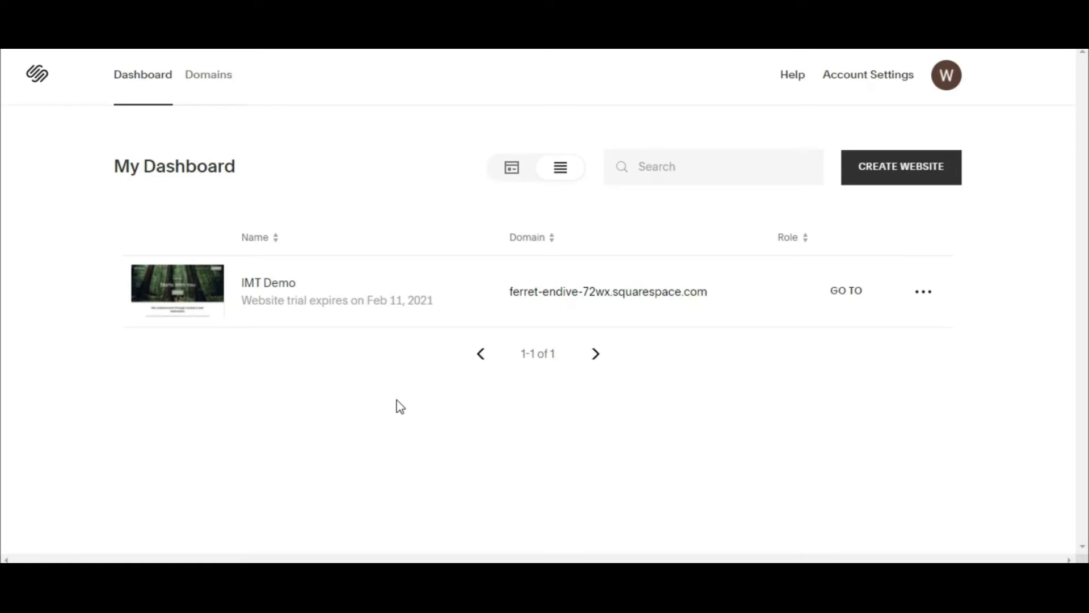
Open the IMT Demo site's Contact page for editing.
{"action": "left_click", "coordinate": [278, 289]}
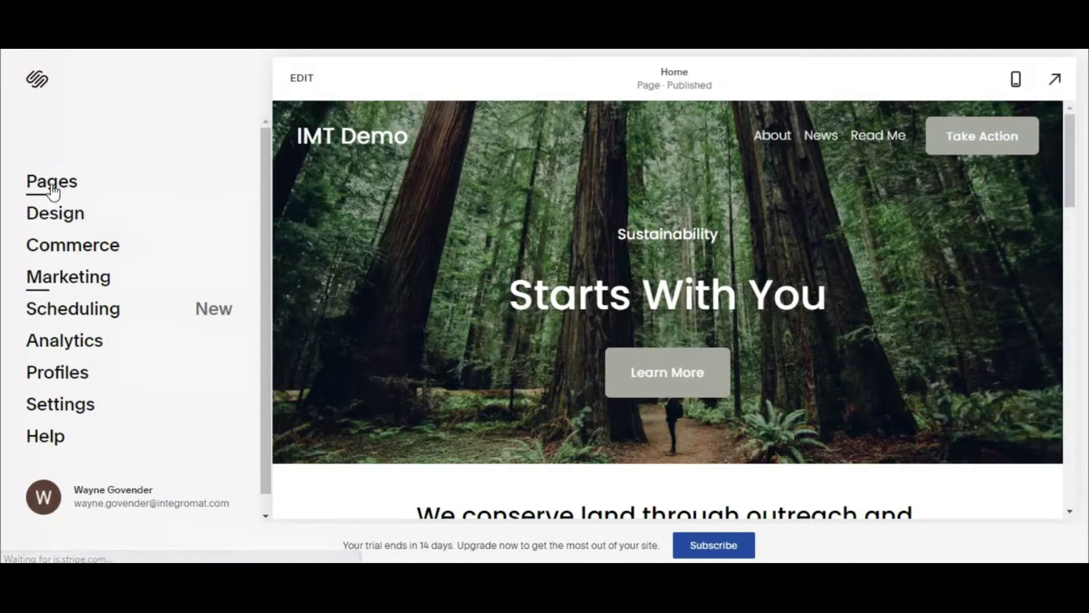
{"action": "left_click", "coordinate": [51, 186]}
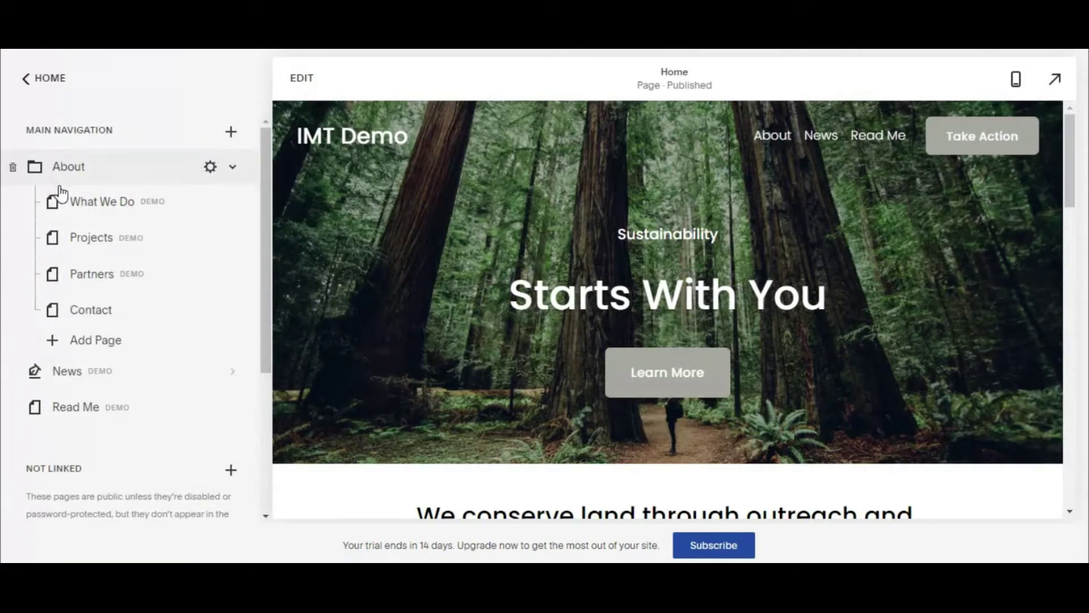
{"action": "left_click", "coordinate": [86, 309]}
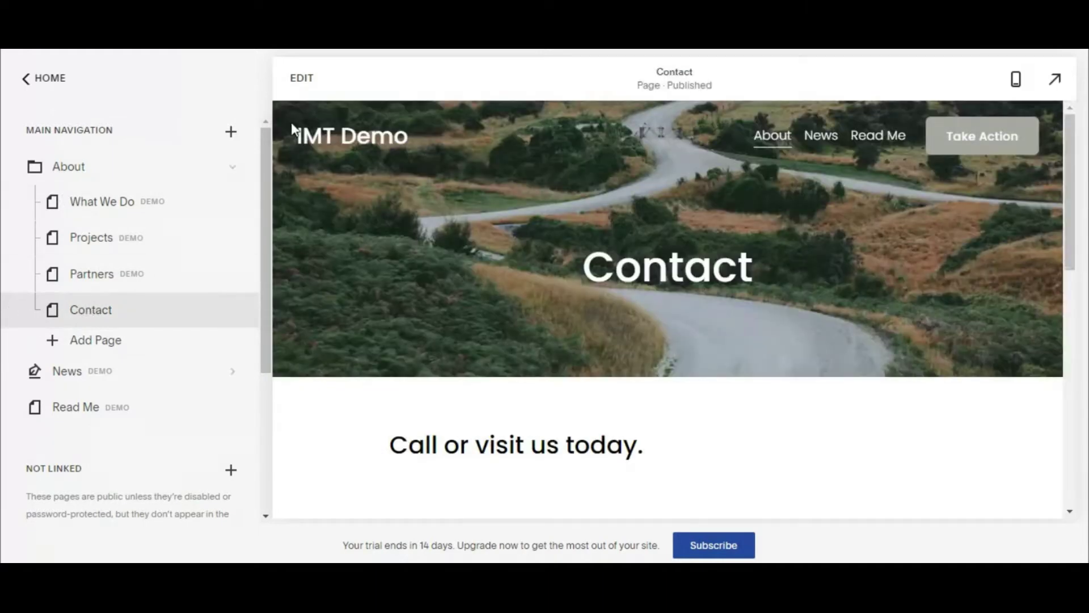
{"action": "left_click", "coordinate": [302, 84]}
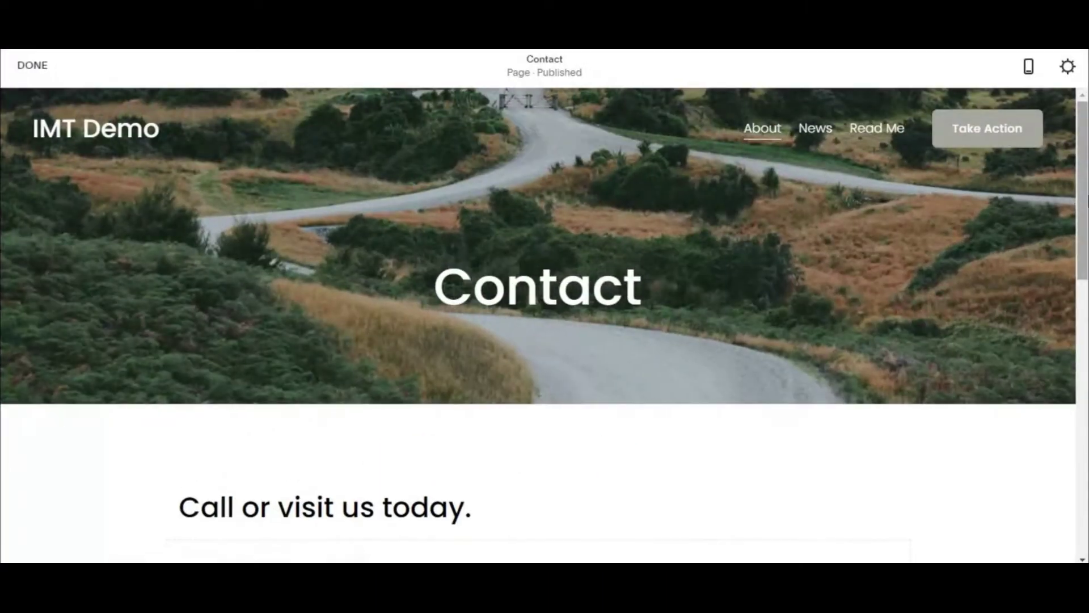
Insert a Form block above the Email section and apply its default Name, Email, Subject, Message fields.
{"action": "scroll", "coordinate": [1072, 170], "scroll_direction": "down", "scroll_amount": 7}
{"action": "scroll", "coordinate": [1074, 329], "scroll_direction": "down", "scroll_amount": 3}
{"action": "scroll", "coordinate": [1066, 333], "scroll_direction": "down", "scroll_amount": 1}
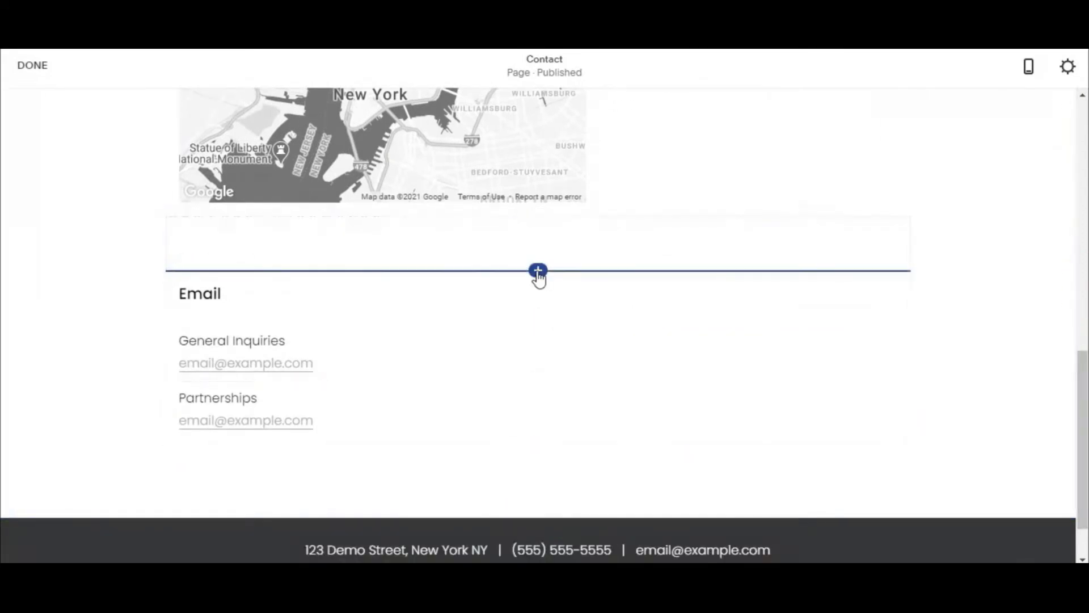
{"action": "left_click", "coordinate": [538, 271]}
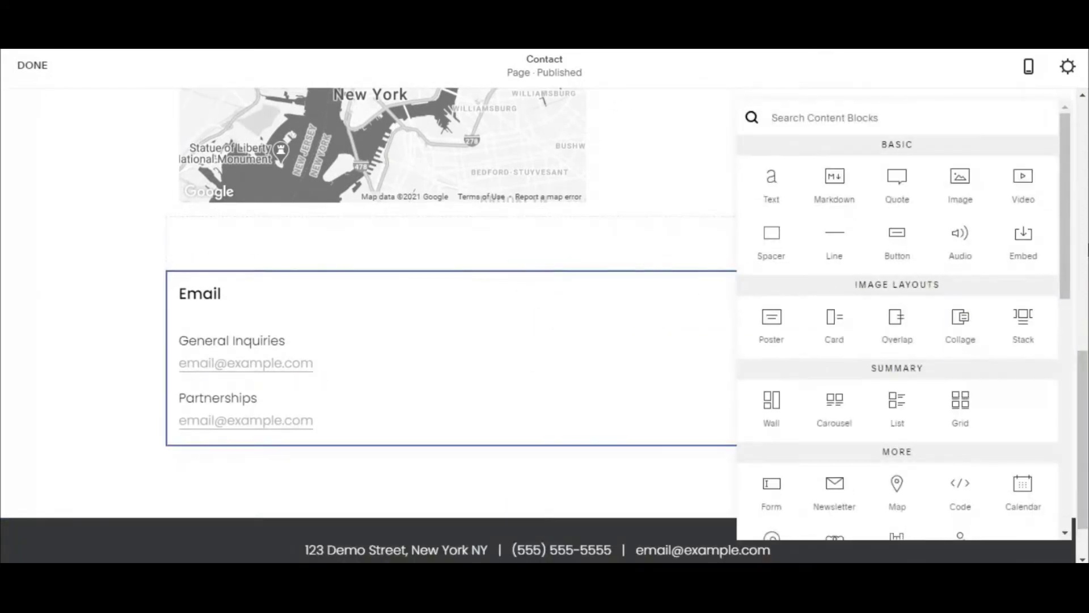
{"action": "left_click_drag", "start_coordinate": [1063, 228], "coordinate": [1062, 267]}
{"action": "left_click", "coordinate": [770, 383]}
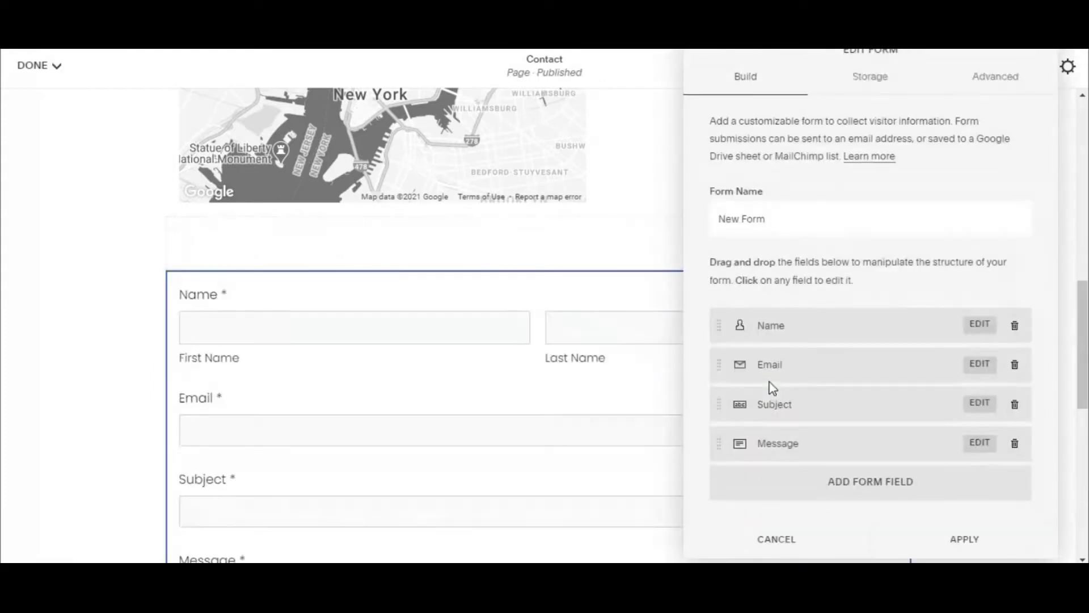
{"action": "left_click", "coordinate": [965, 541]}
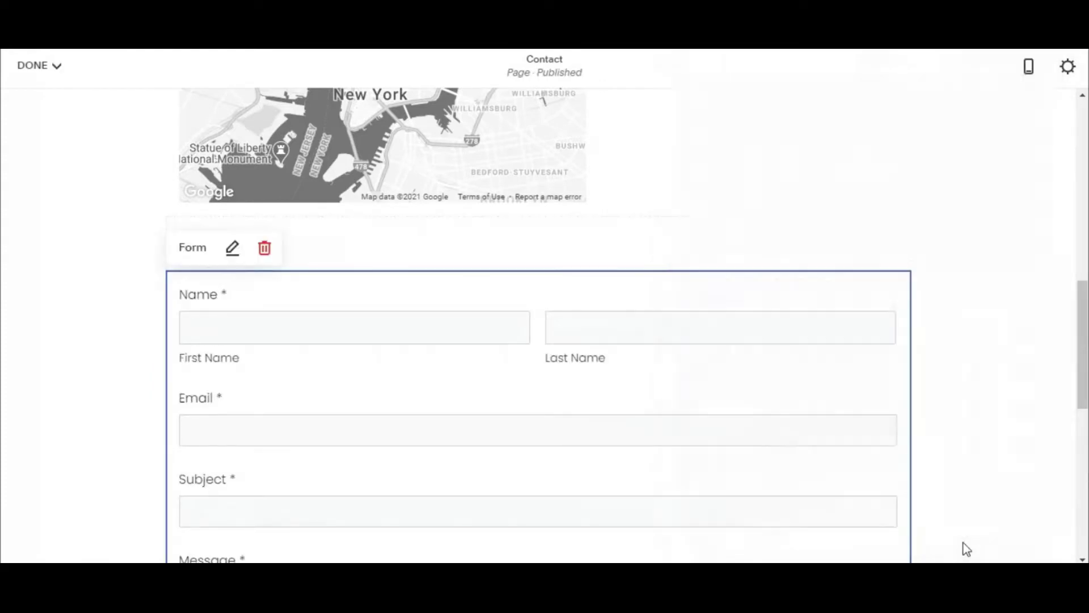
{"action": "left_click_drag", "start_coordinate": [1081, 366], "coordinate": [1081, 425]}
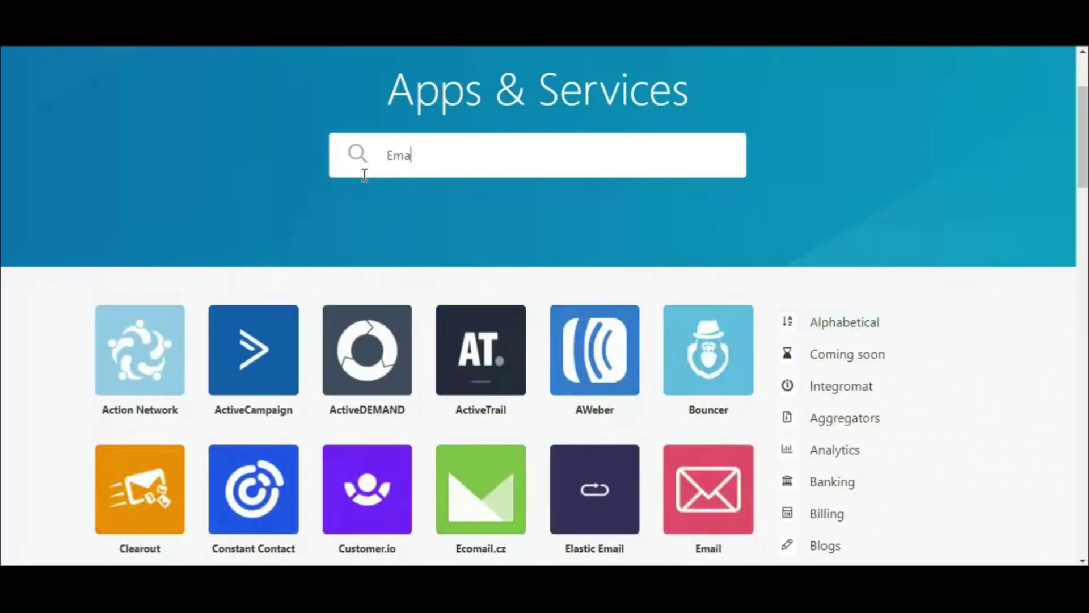
Search the app list for Webhooks and choose its Custom mailhook trigger as the first module.
{"action": "type", "text": "il"}
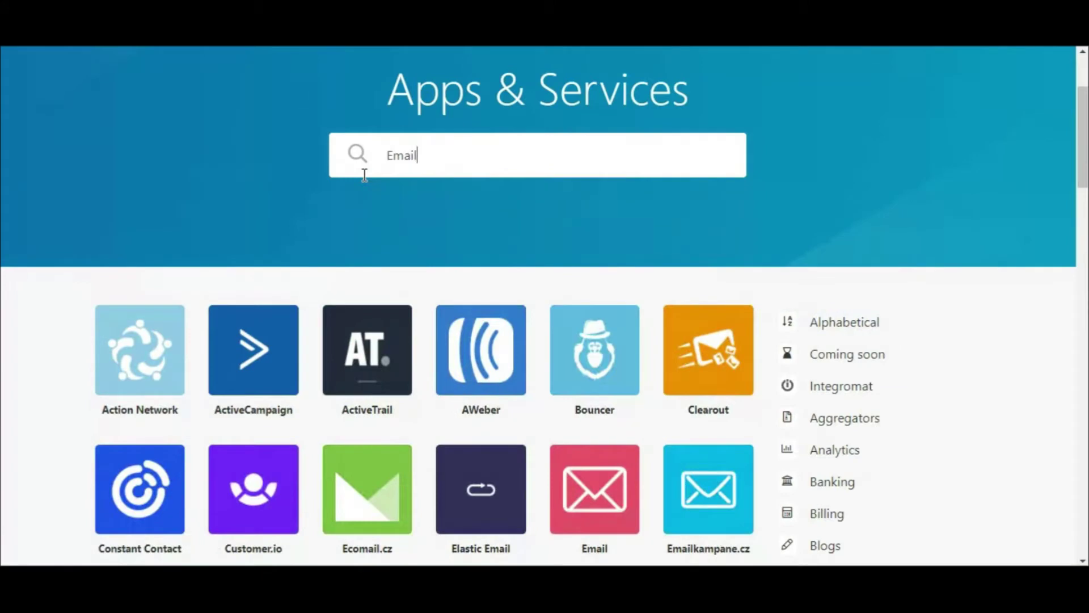
{"action": "scroll", "coordinate": [607, 421], "scroll_direction": "down", "scroll_amount": 2}
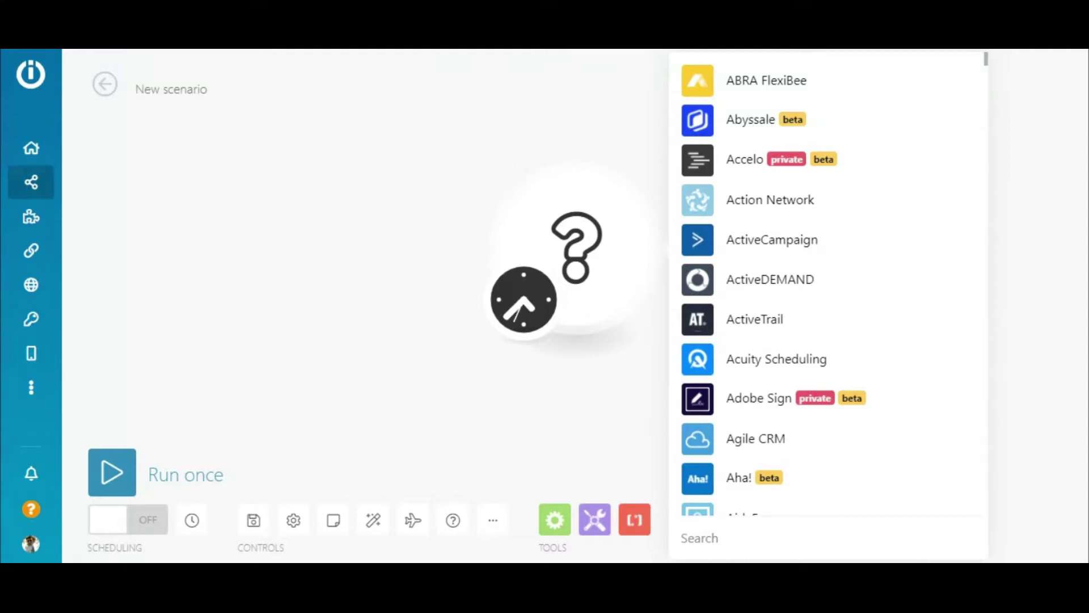
{"action": "left_click", "coordinate": [727, 539]}
{"action": "type", "text": "Webhooks"}
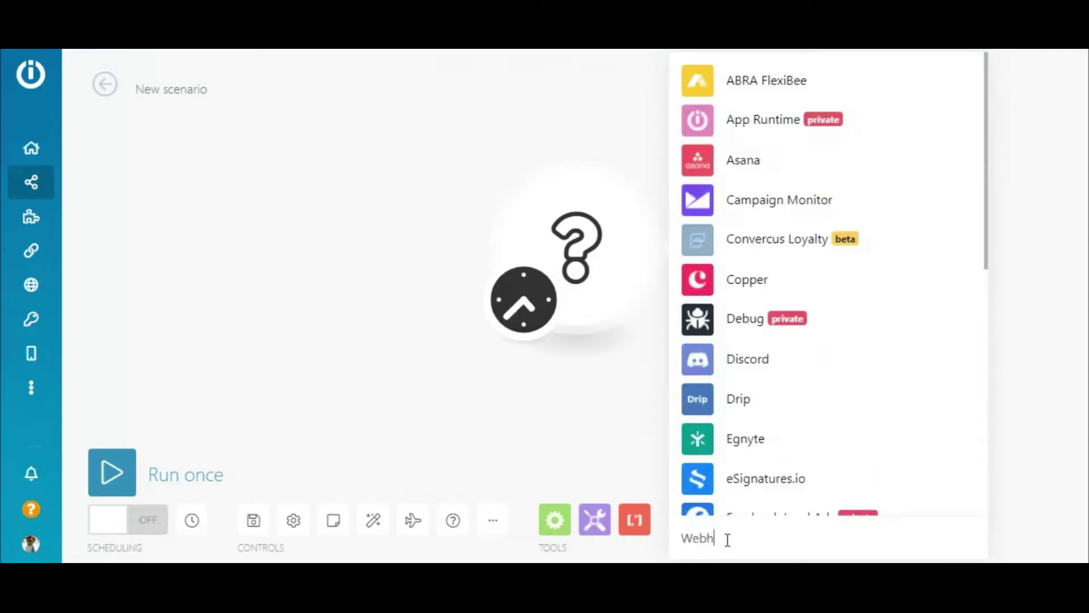
{"action": "left_click", "coordinate": [780, 229]}
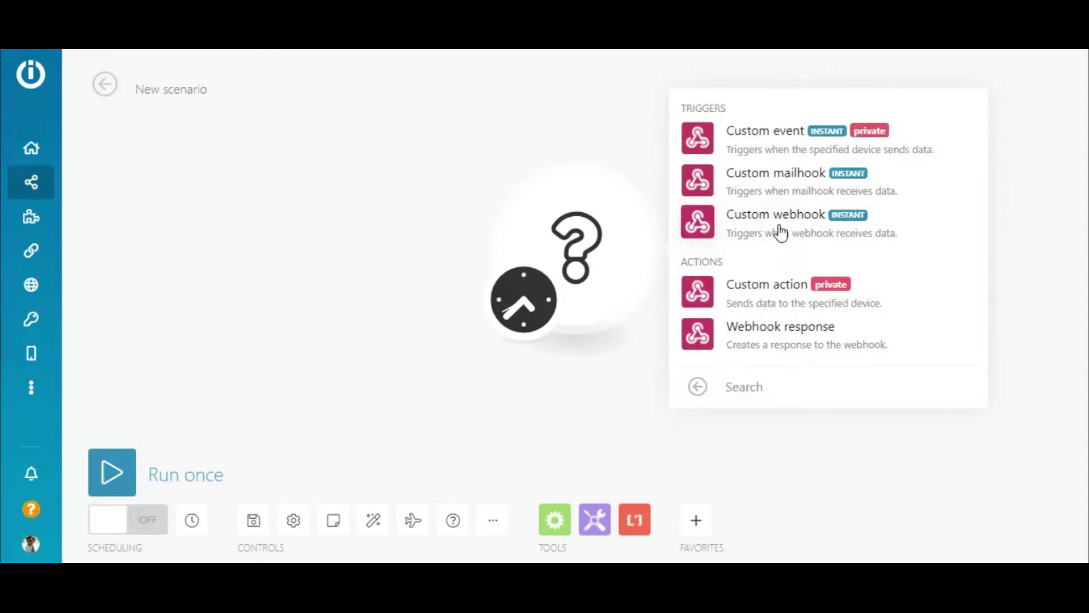
{"action": "left_click", "coordinate": [778, 181]}
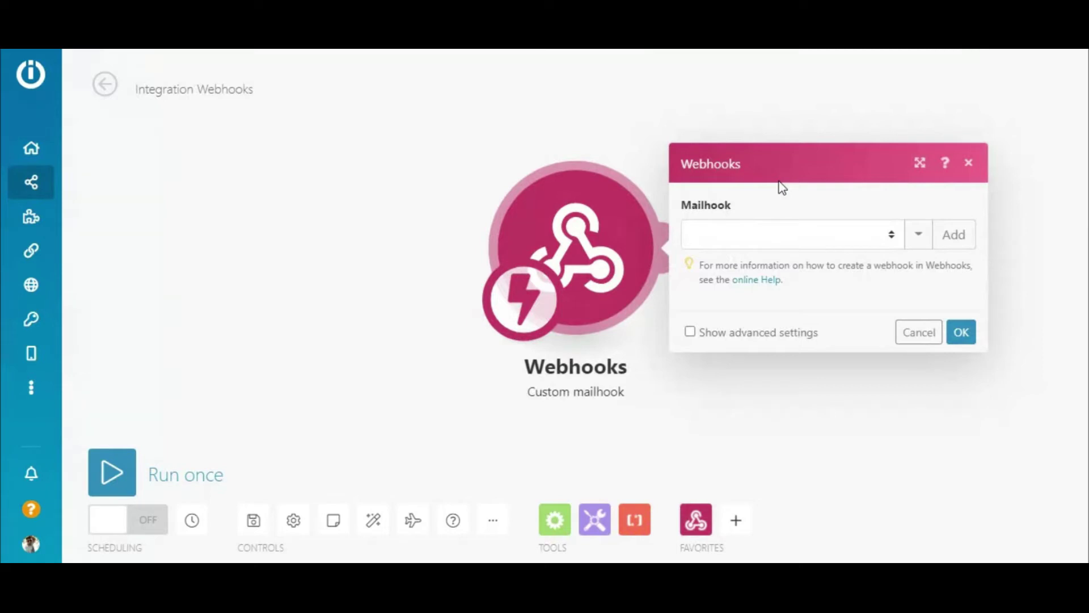
Add a mailhook named 'My gateway-mailhook webhook' and copy its address to the clipboard.
{"action": "left_click", "coordinate": [955, 245]}
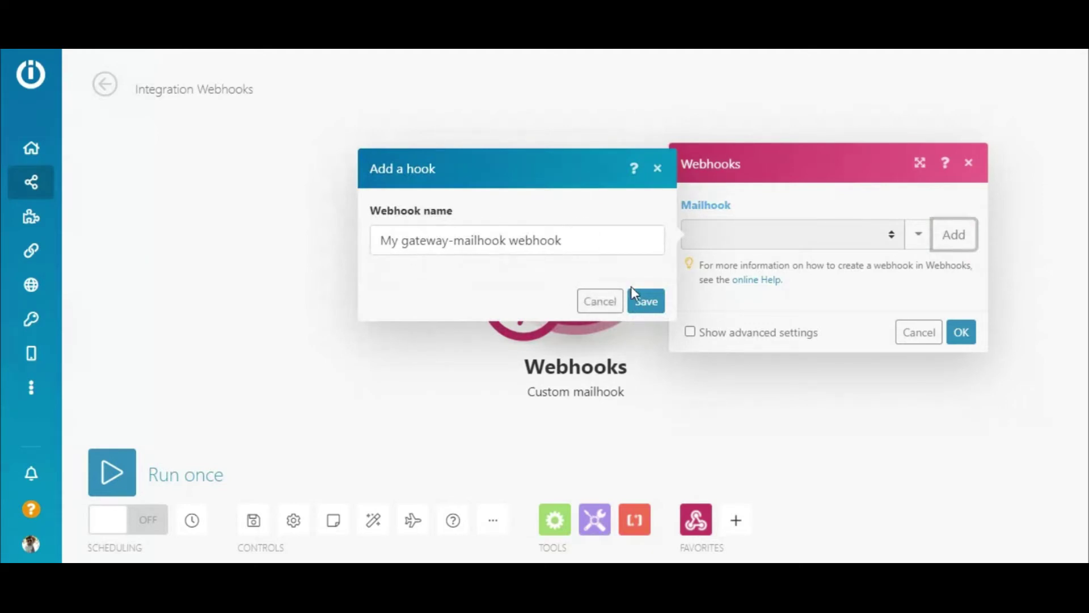
{"action": "left_click", "coordinate": [645, 301]}
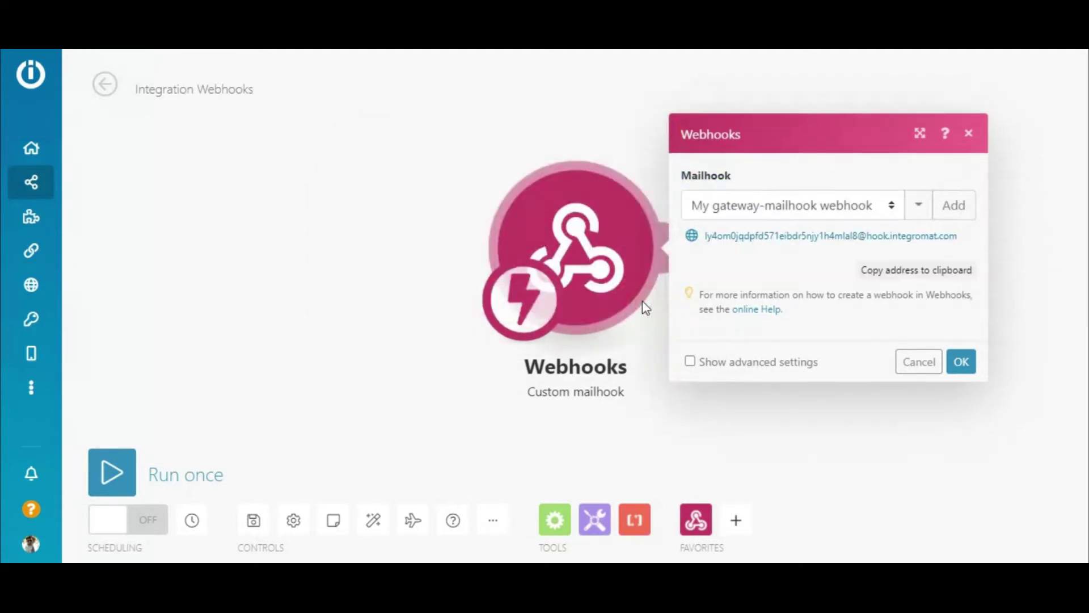
{"action": "left_click", "coordinate": [904, 272]}
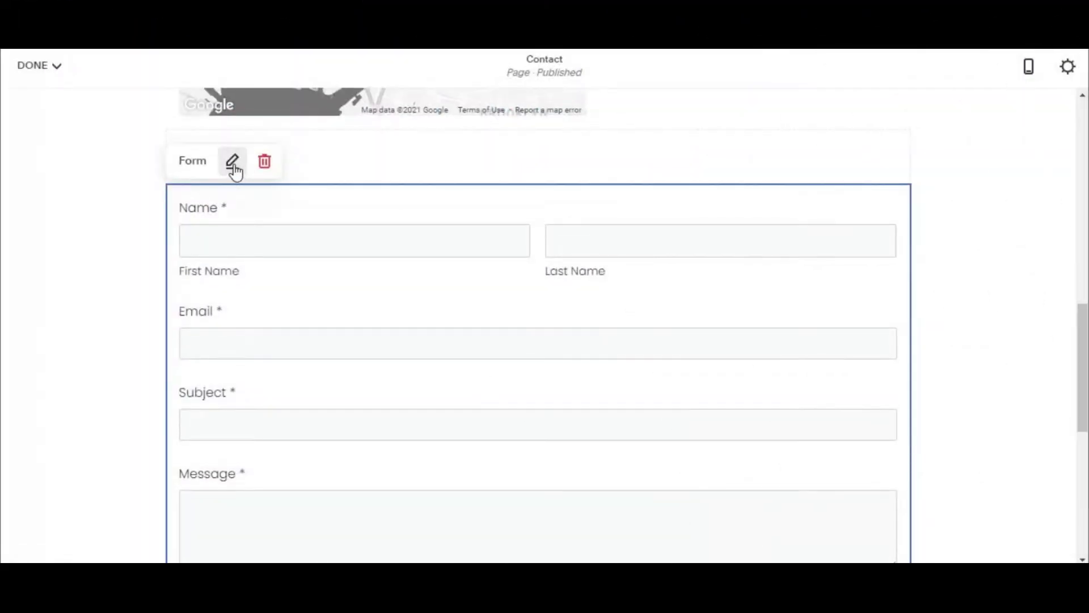
{"action": "left_click", "coordinate": [233, 164]}
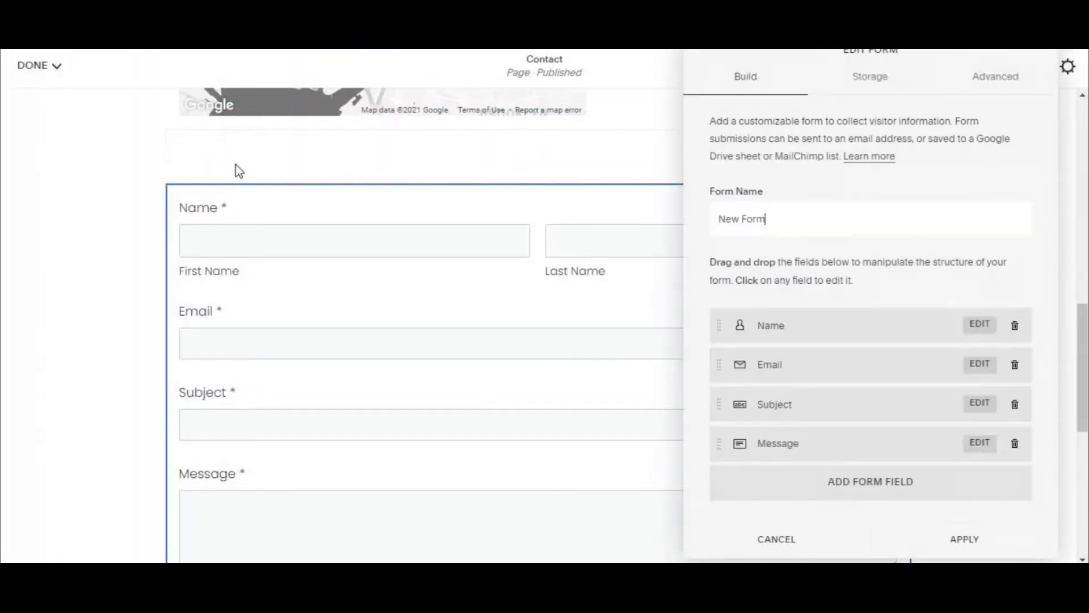
Replace the form's Email storage recipient with the pasted mailhook address and apply the changes.
{"action": "left_click", "coordinate": [879, 76]}
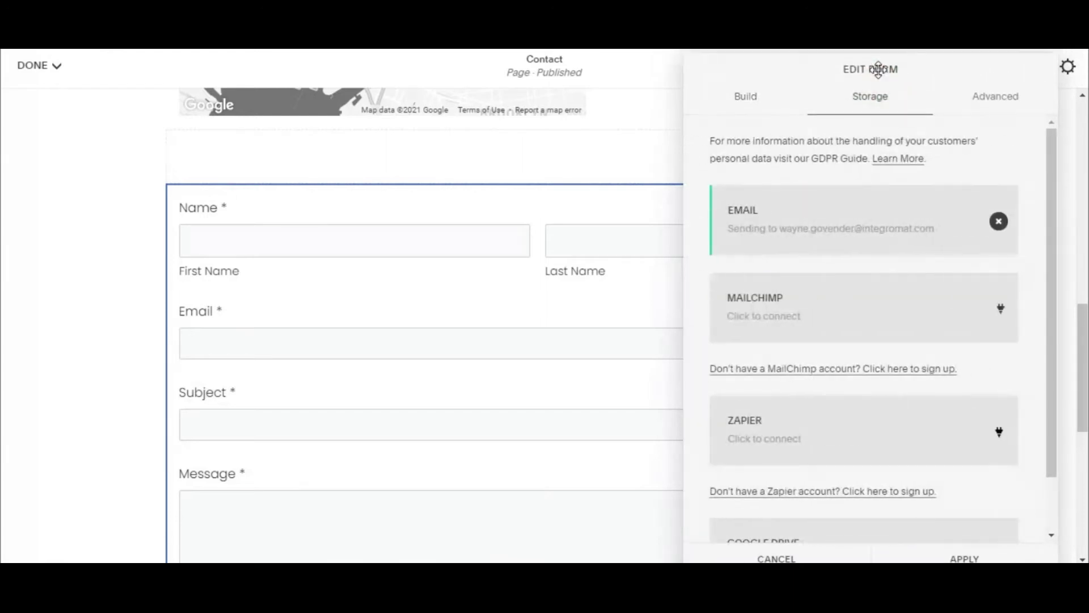
{"action": "left_click", "coordinate": [999, 221]}
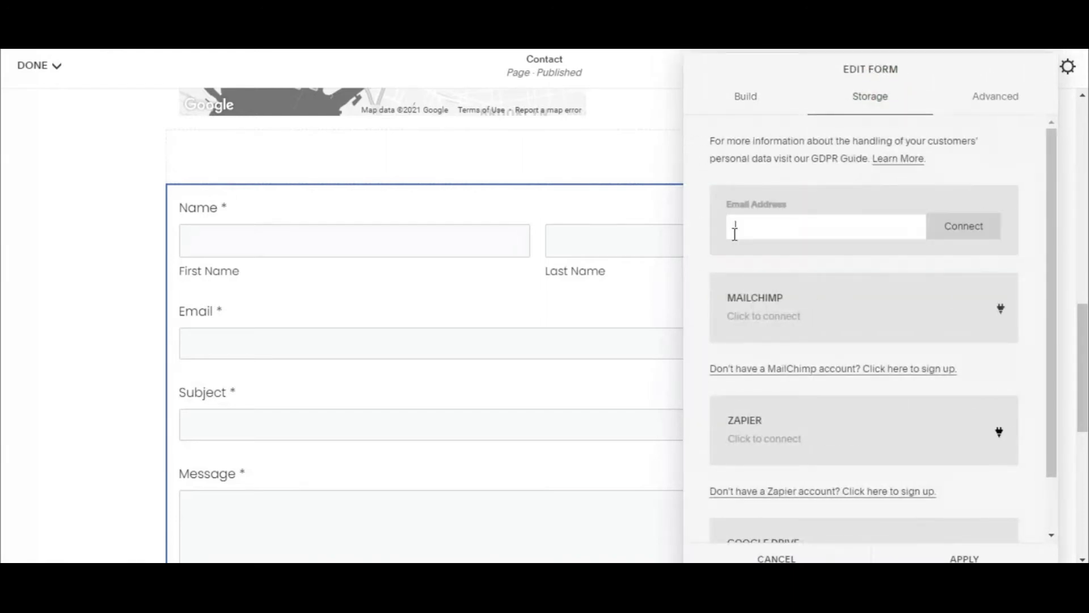
{"action": "key", "text": "ctrl+v"}
{"action": "left_click", "coordinate": [982, 227]}
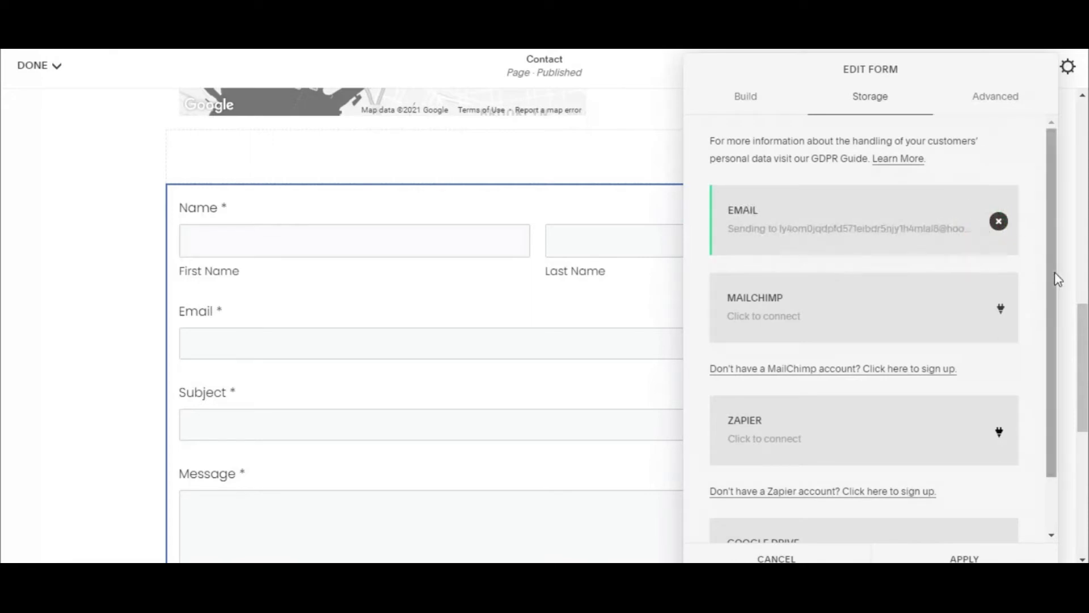
{"action": "left_click_drag", "start_coordinate": [1055, 270], "coordinate": [1048, 392]}
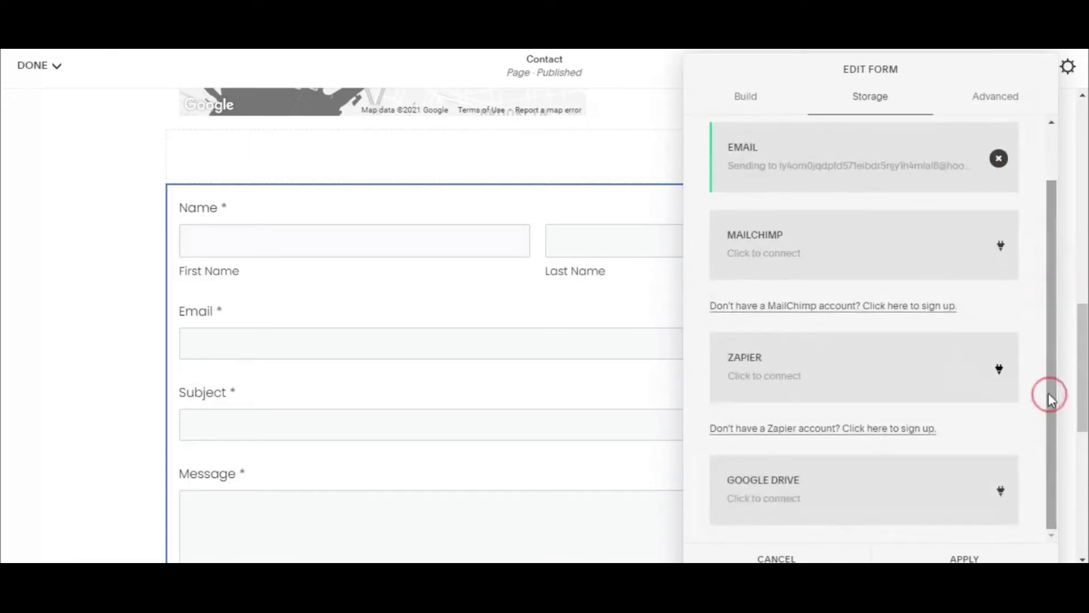
{"action": "left_click", "coordinate": [966, 556]}
{"action": "left_click", "coordinate": [26, 66]}
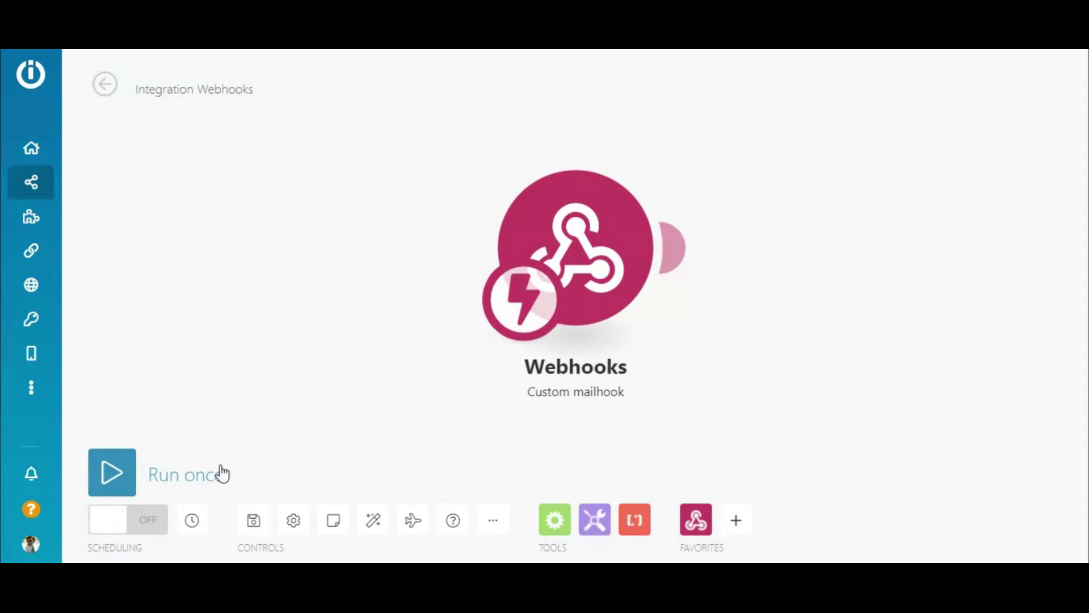
Run the scenario once, submit the live contact form, and inspect the captured bundle.
{"action": "left_click", "coordinate": [104, 463]}
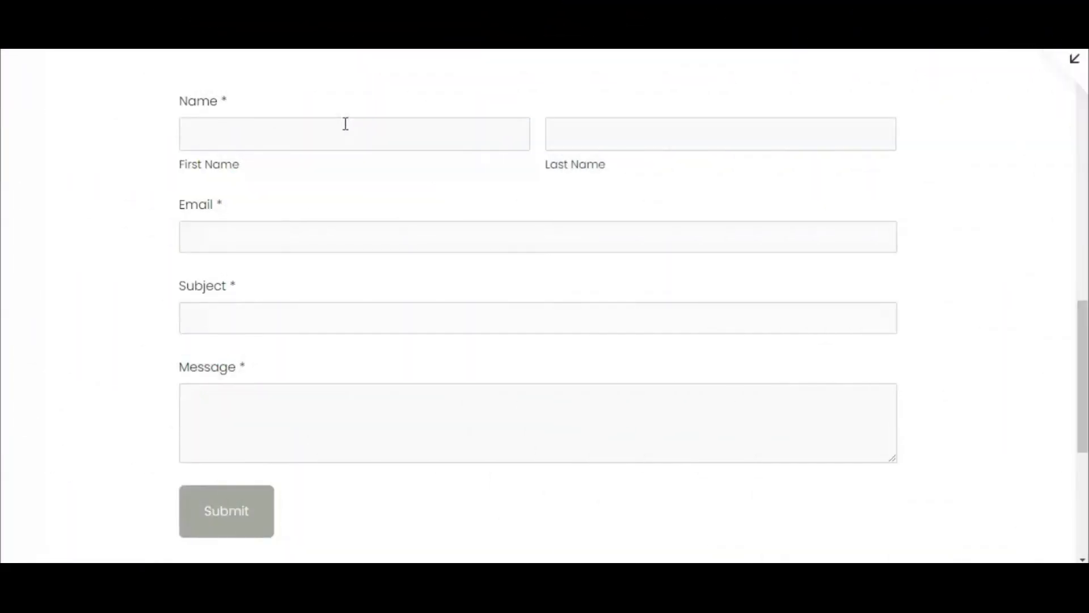
{"action": "left_click", "coordinate": [345, 124]}
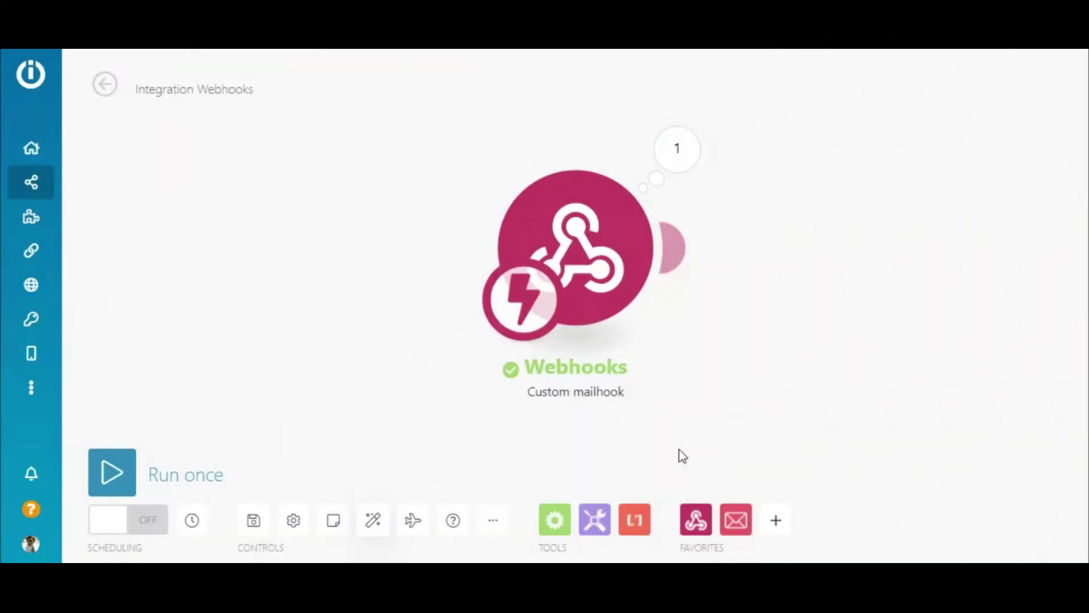
{"action": "left_click", "coordinate": [675, 152]}
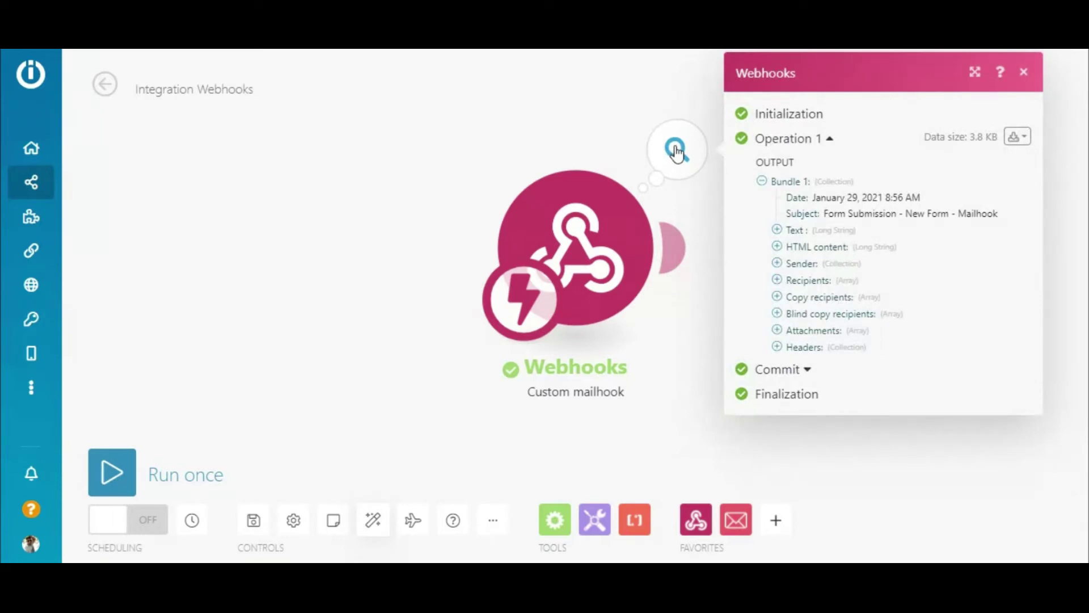
{"action": "left_click", "coordinate": [675, 152]}
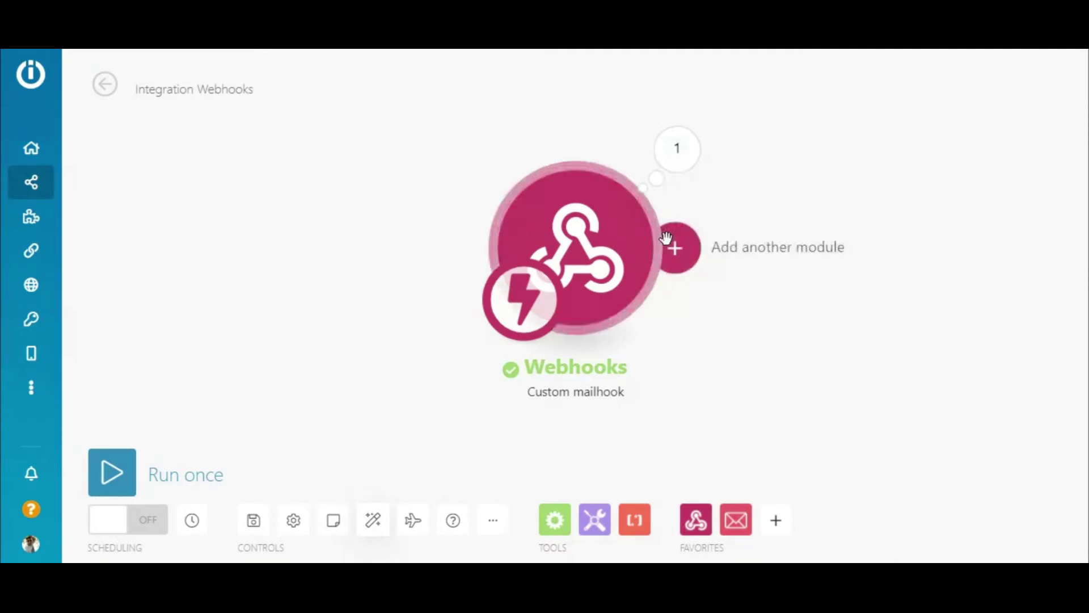
{"action": "left_click", "coordinate": [674, 249]}
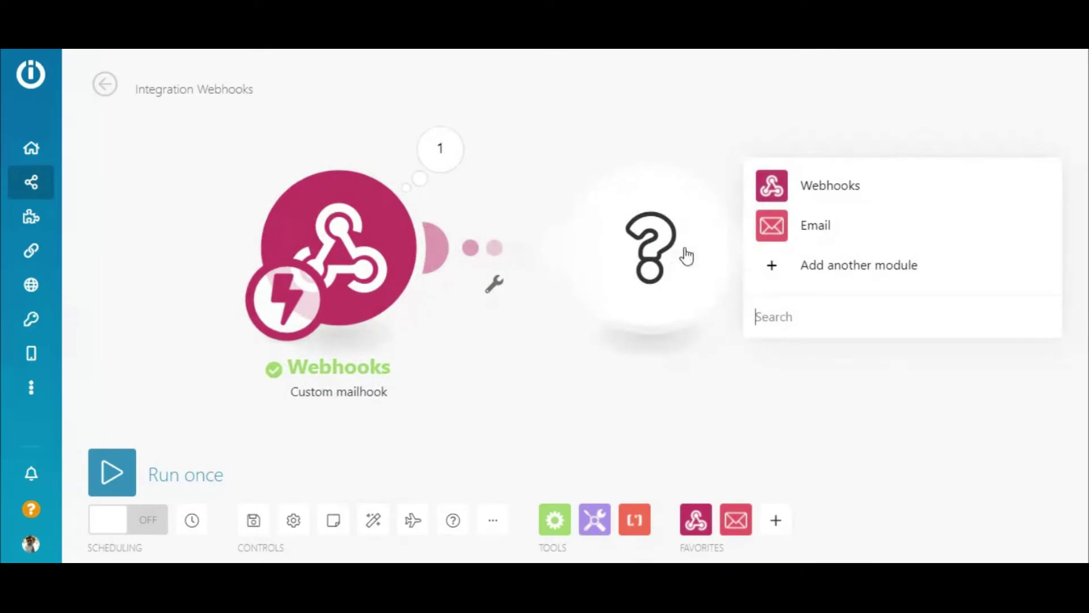
Choose the Email app's Send an Email action for the new module.
{"action": "left_click", "coordinate": [817, 230]}
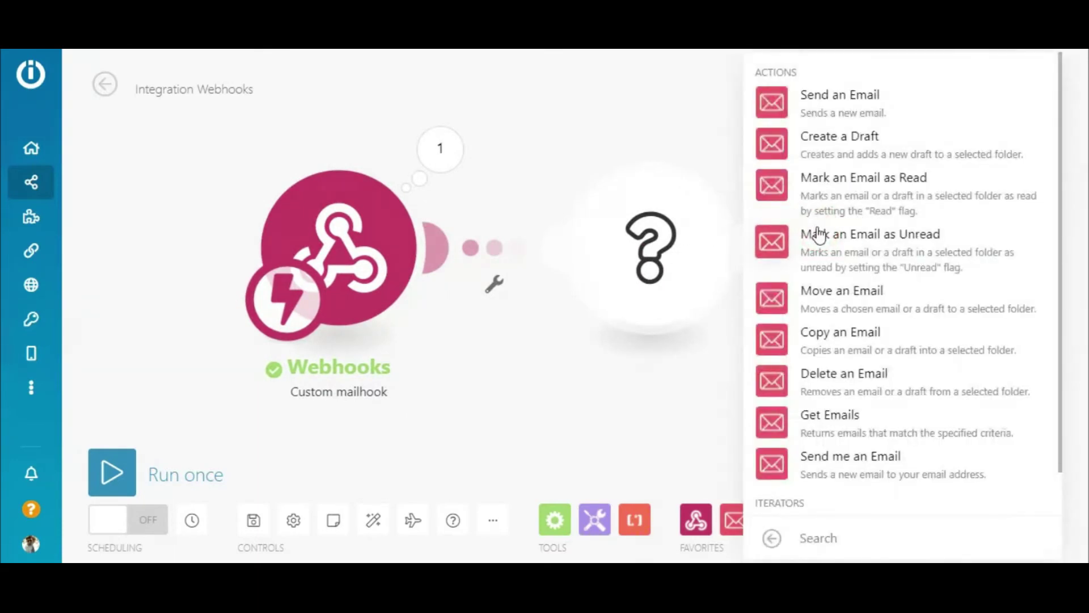
{"action": "left_click", "coordinate": [820, 101]}
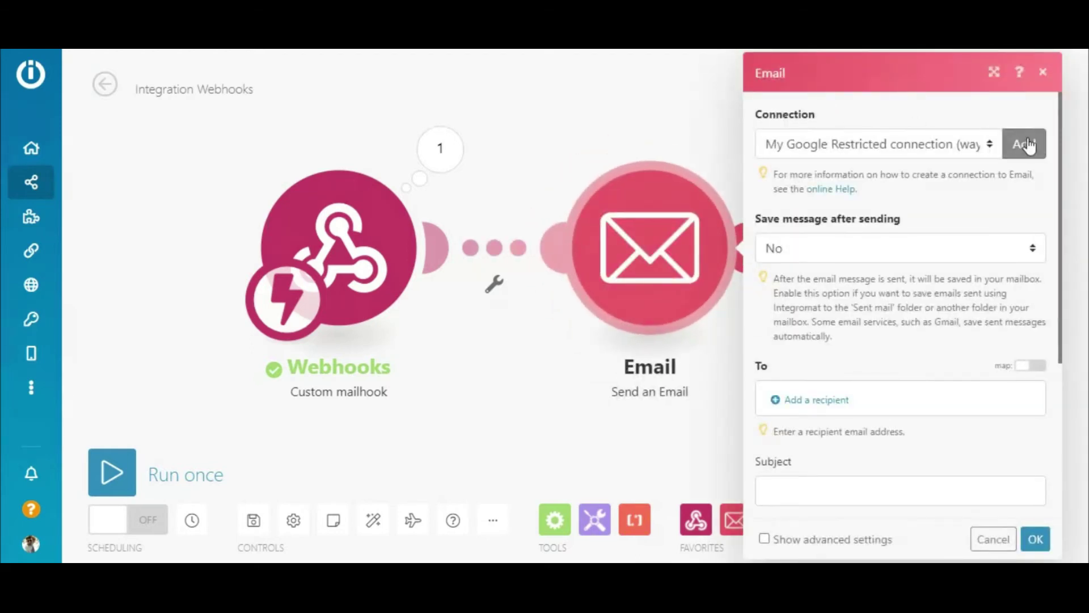
{"action": "left_click", "coordinate": [1026, 148]}
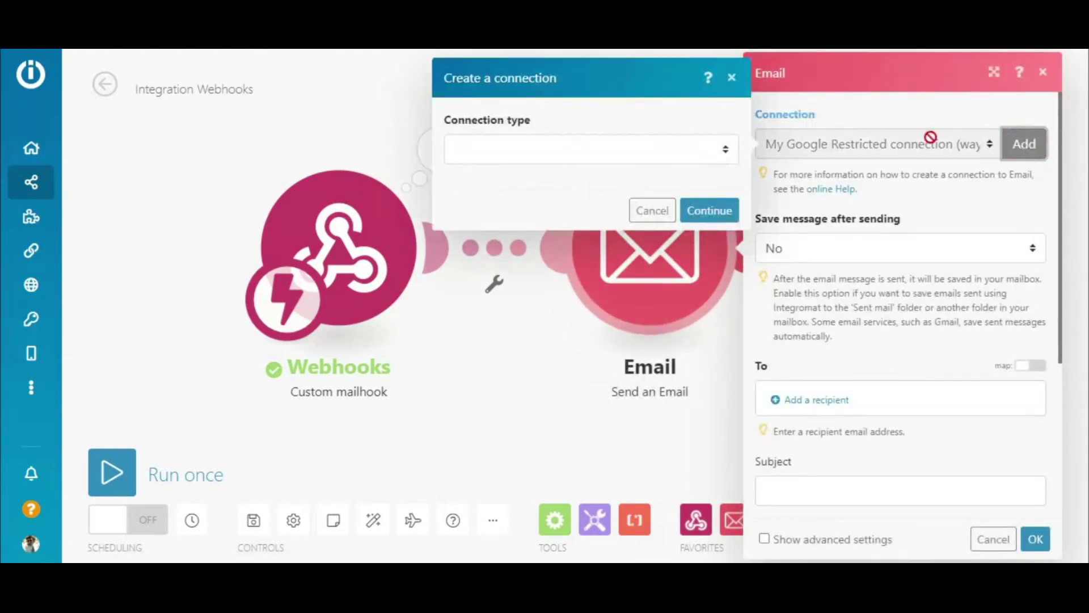
Add a Google Restricted connection, 'My Google Restricted connection', for the Email module.
{"action": "left_click", "coordinate": [645, 150]}
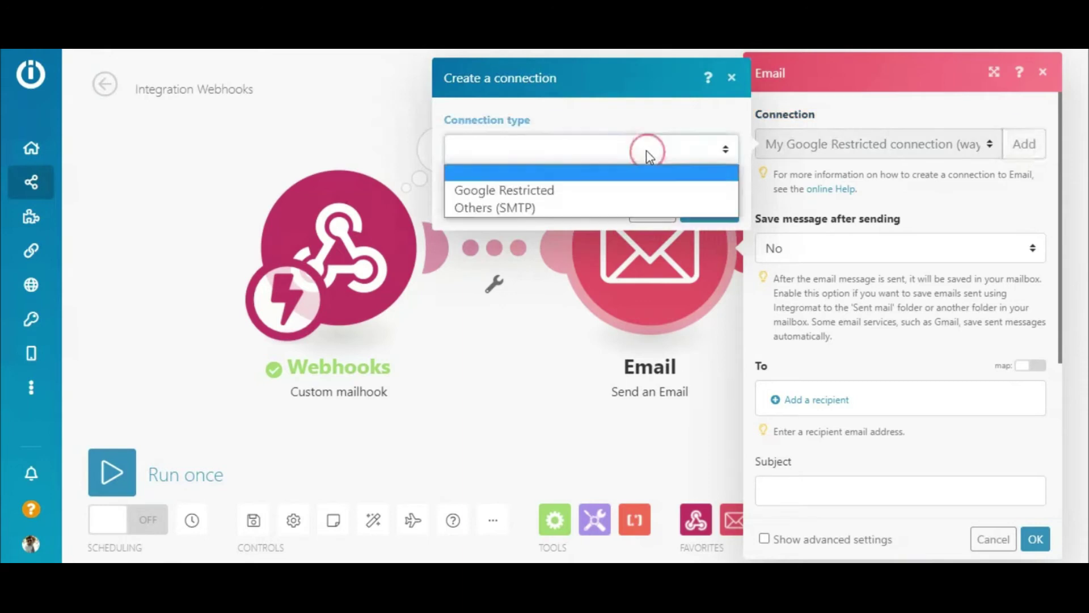
{"action": "left_click", "coordinate": [633, 189]}
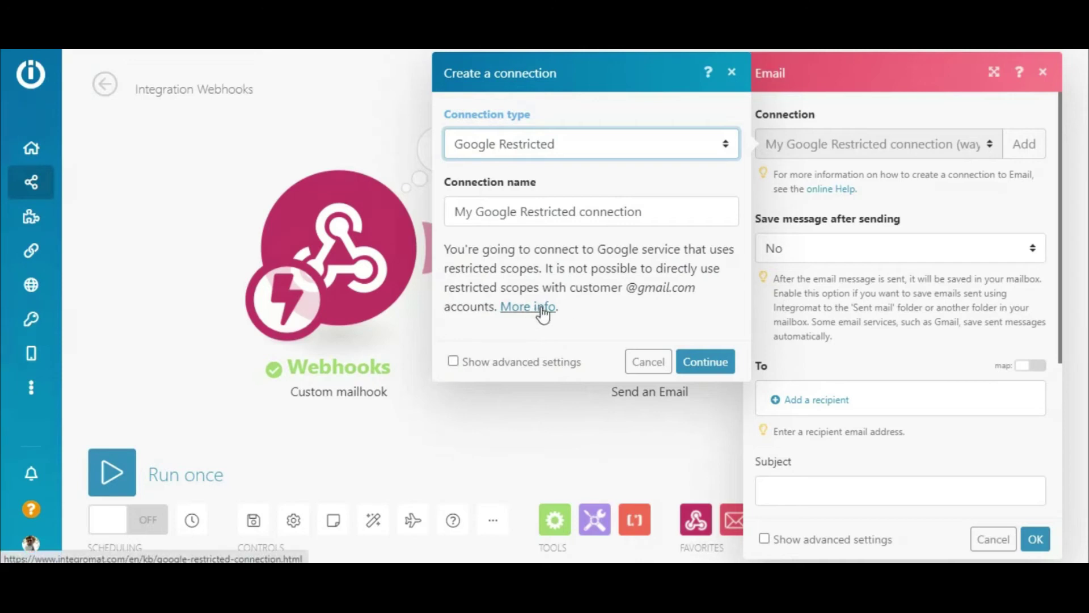
{"action": "left_click", "coordinate": [722, 376]}
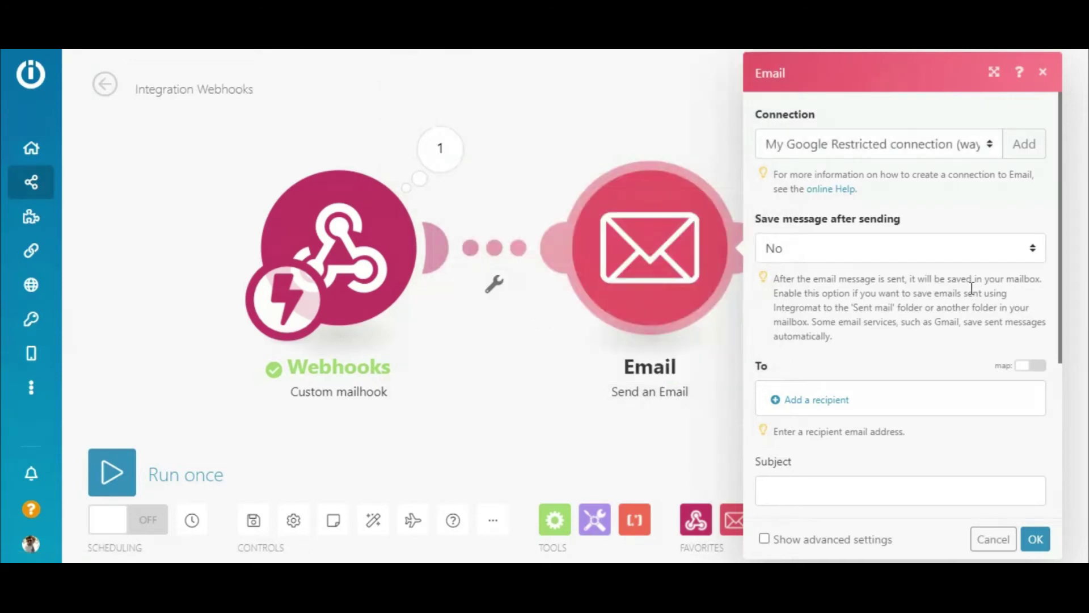
{"action": "left_click_drag", "start_coordinate": [1062, 234], "coordinate": [1053, 384]}
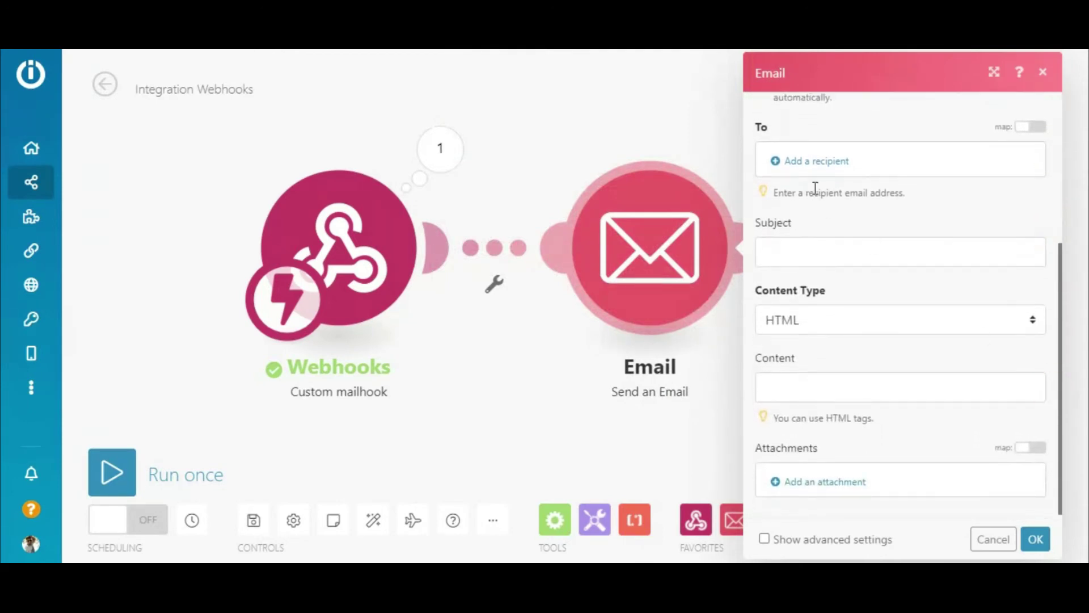
Set the email recipient to the form's Headers: reply-to address.
{"action": "left_click", "coordinate": [817, 161]}
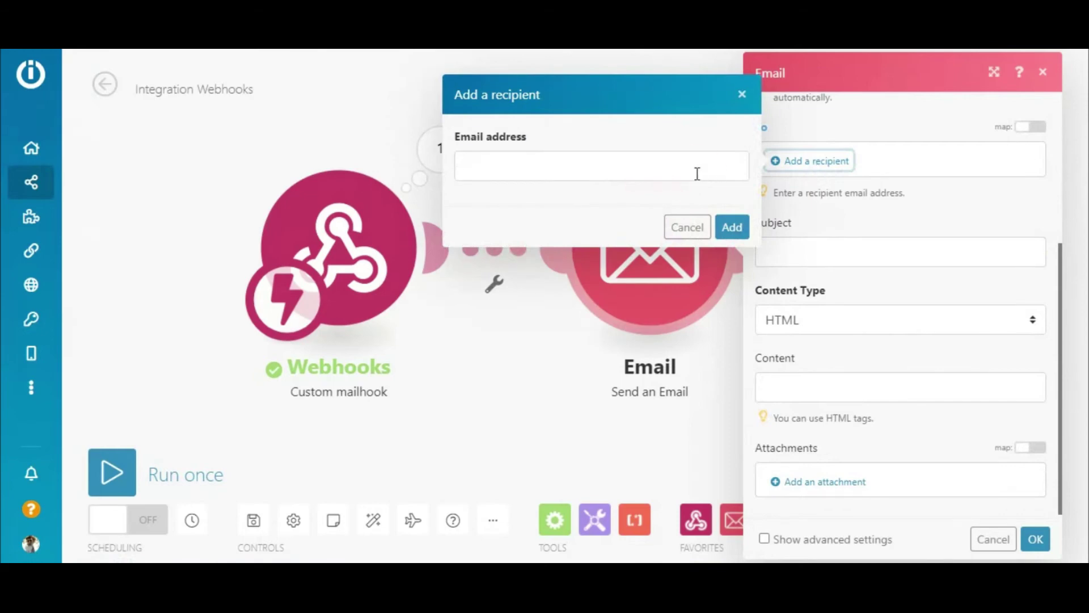
{"action": "left_click", "coordinate": [697, 170]}
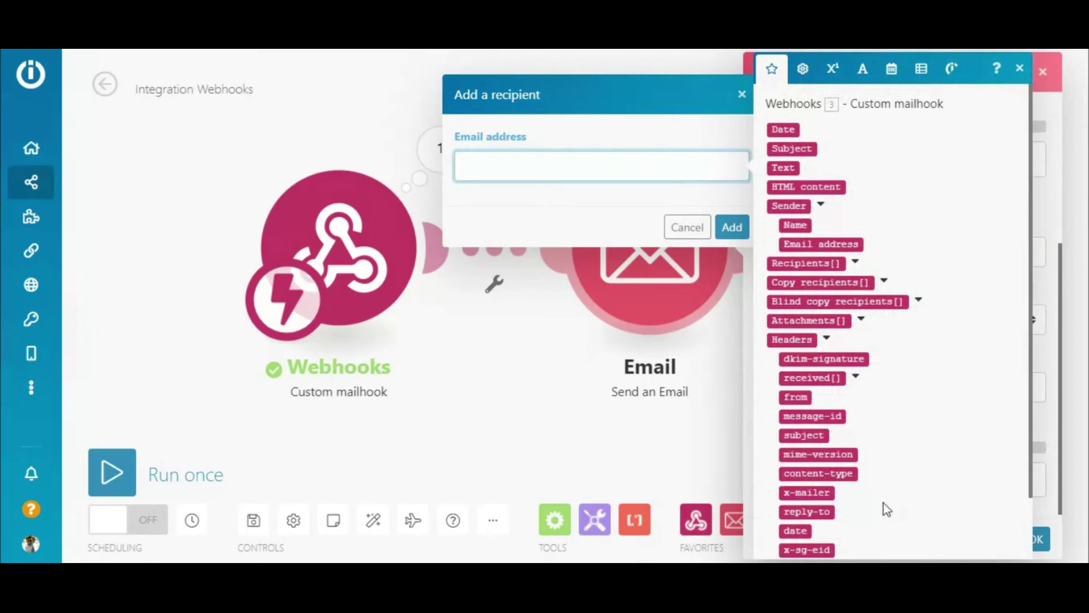
{"action": "left_click", "coordinate": [826, 512]}
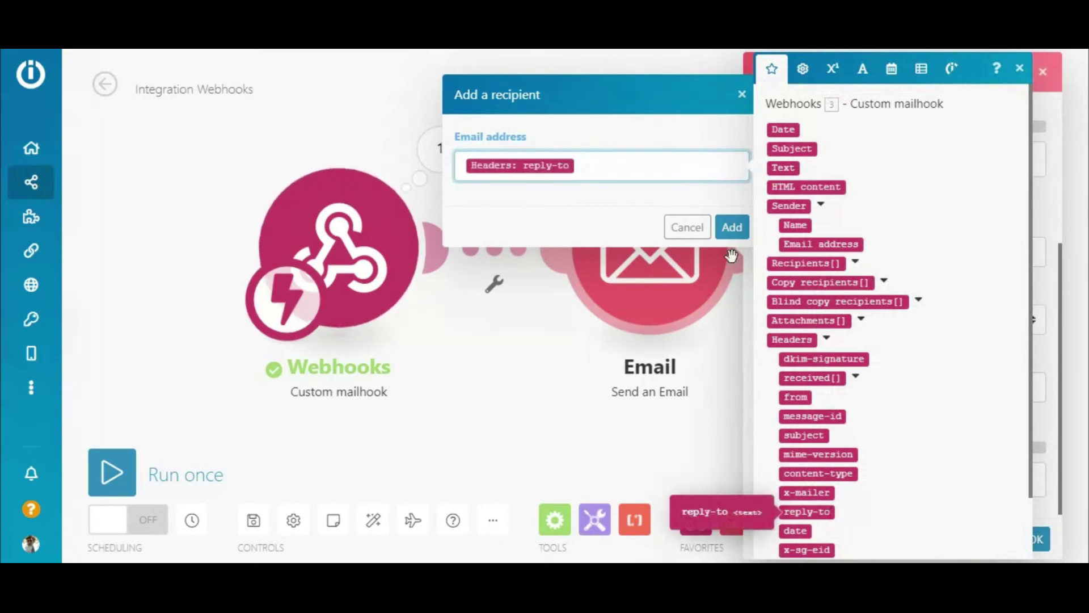
{"action": "left_click", "coordinate": [731, 227]}
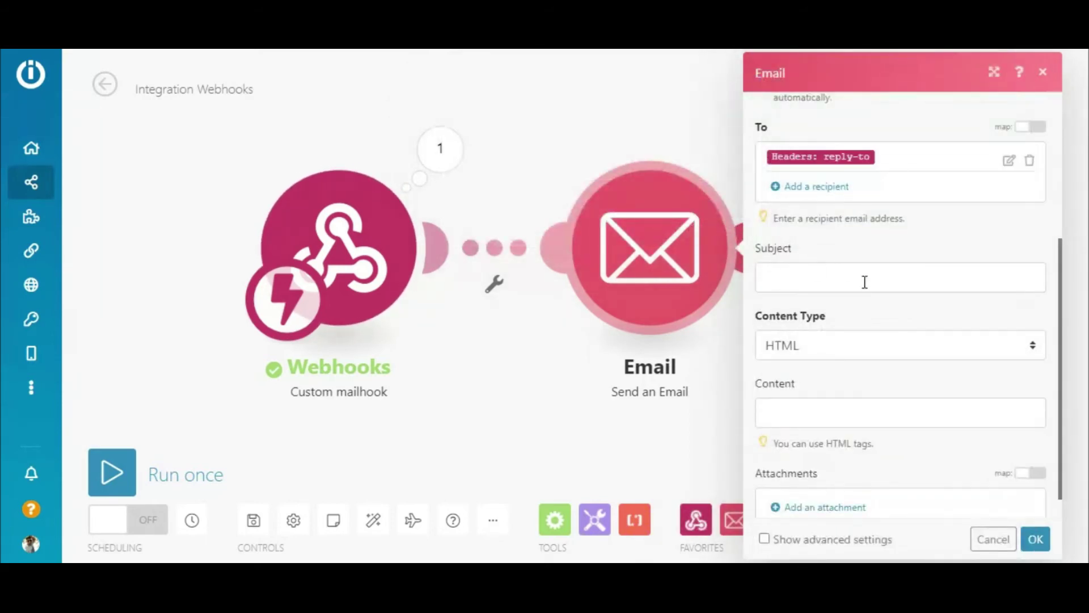
Map the submission Subject, write a thank-you note followed by the HTML content, and save.
{"action": "left_click", "coordinate": [865, 281]}
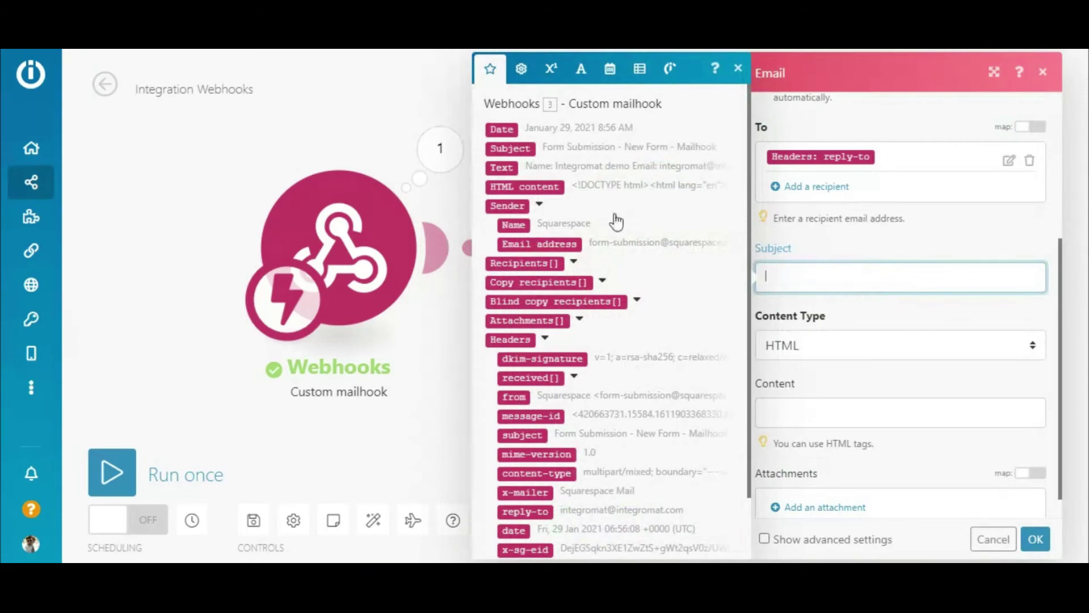
{"action": "left_click", "coordinate": [519, 149]}
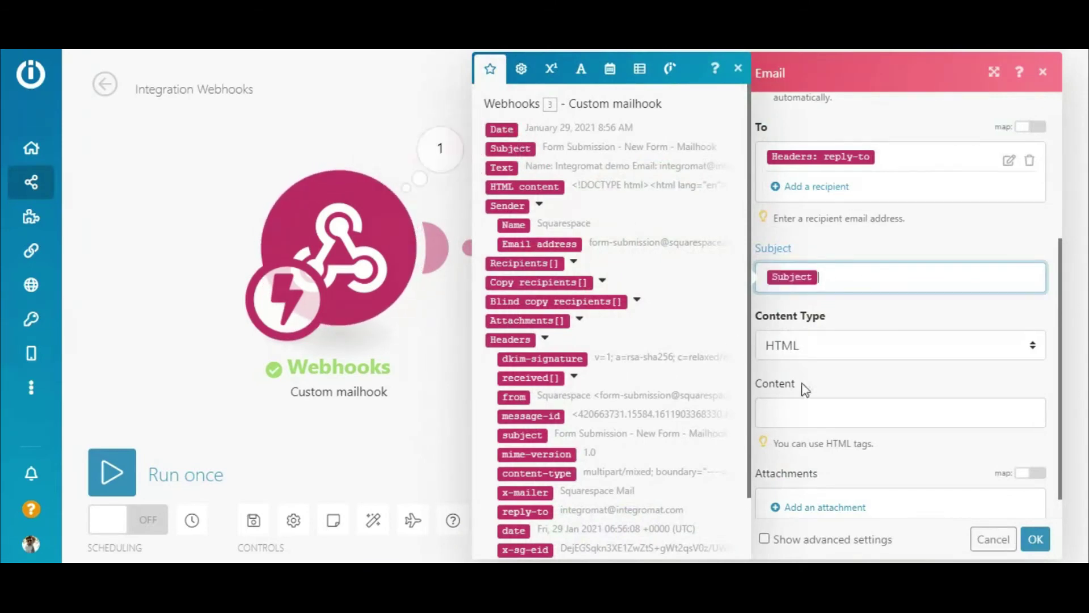
{"action": "left_click", "coordinate": [823, 410]}
{"action": "type", "text": "Thank you for contacting us! We will get back to you shortly. Here's a copy of your form submission:"}
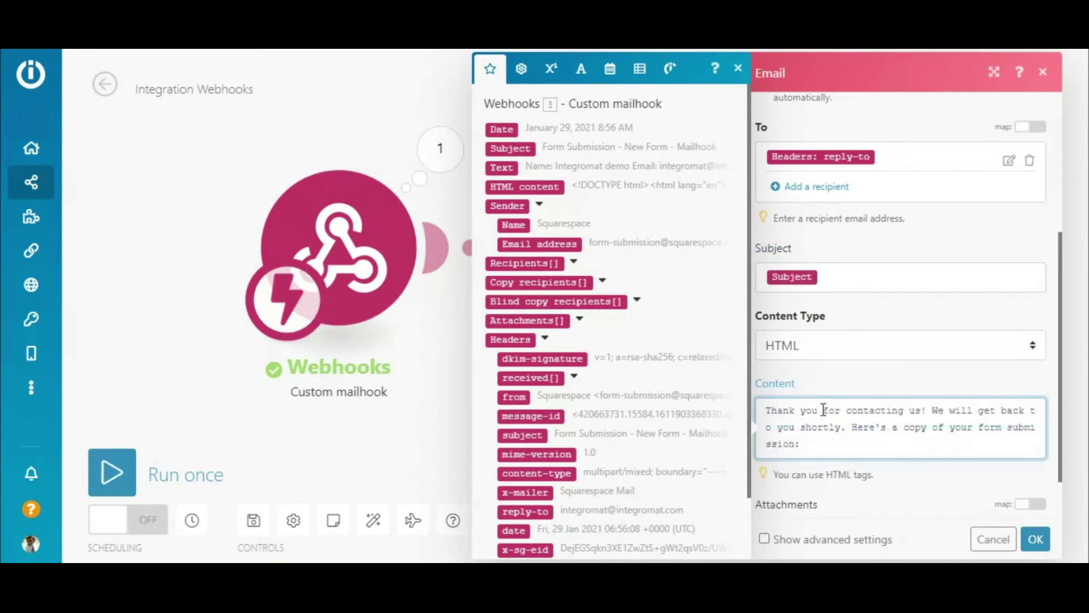
{"action": "key", "text": "Return"}
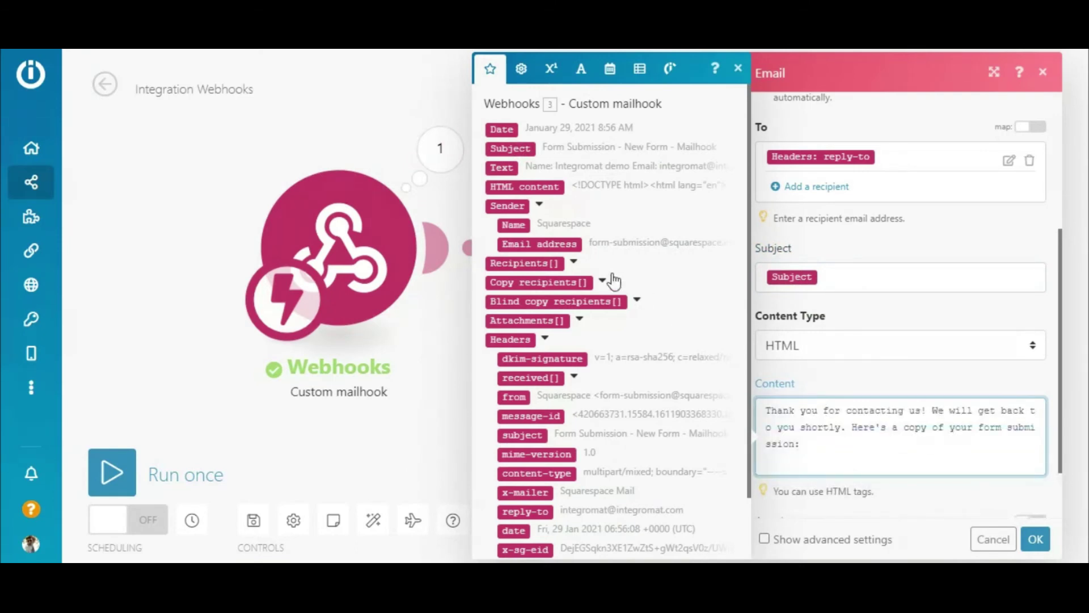
{"action": "left_click", "coordinate": [536, 188]}
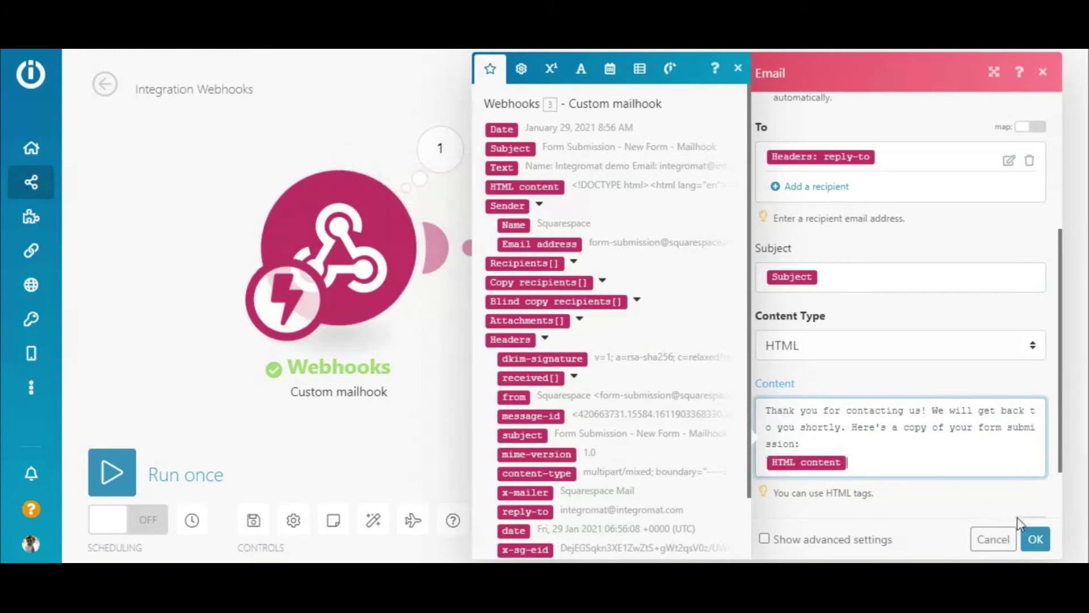
{"action": "left_click", "coordinate": [1036, 542]}
Add another Email Send an Email module addressed to a fixed internal e-mail recipient.
{"action": "left_click", "coordinate": [749, 248]}
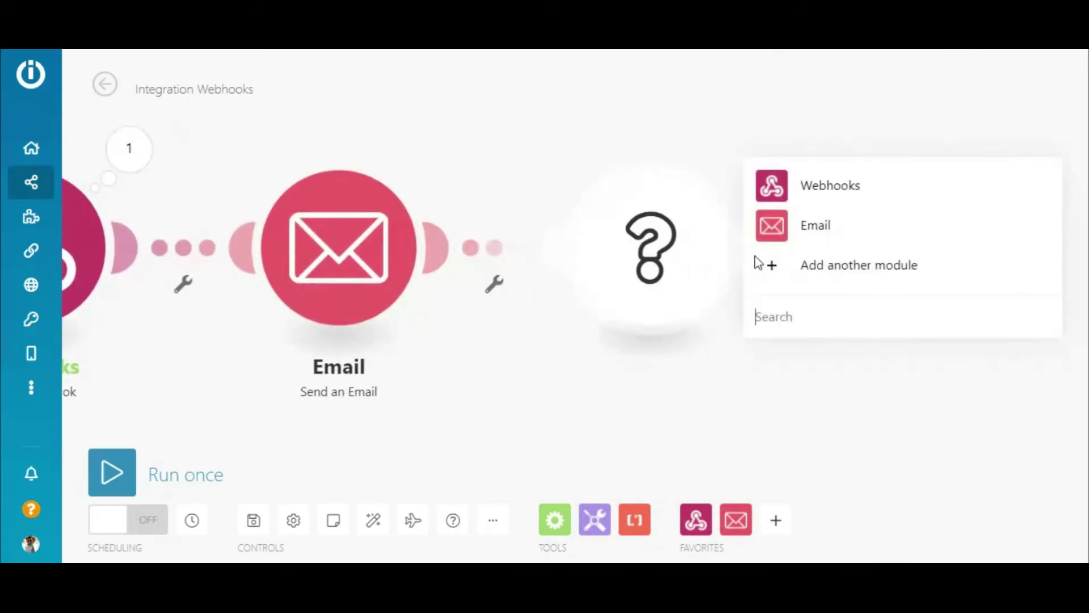
{"action": "left_click", "coordinate": [815, 225]}
{"action": "left_click", "coordinate": [834, 107]}
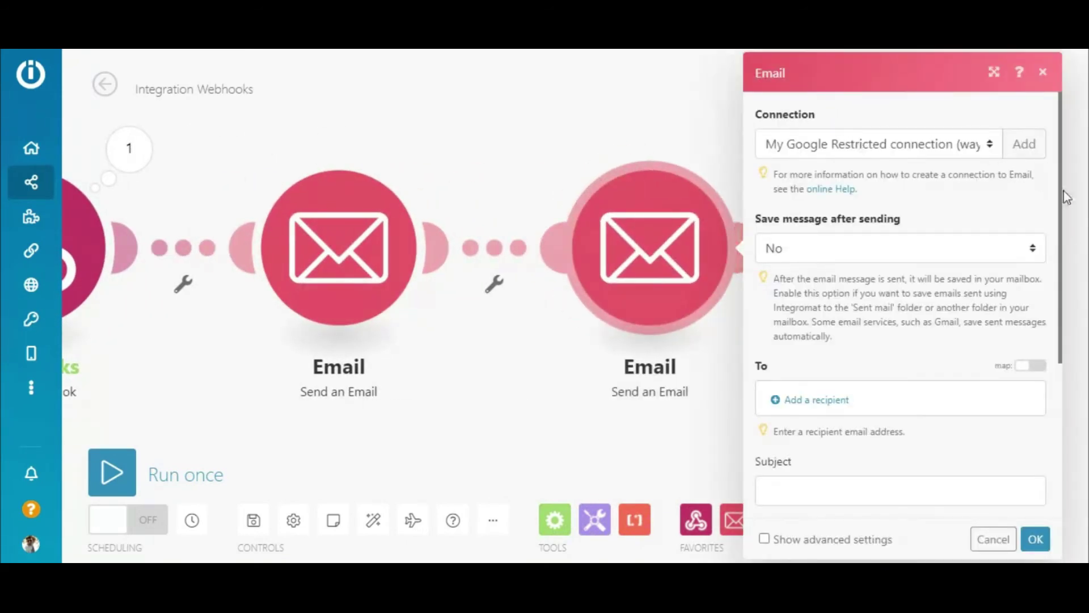
{"action": "scroll", "coordinate": [1063, 206], "scroll_direction": "down", "scroll_amount": 4}
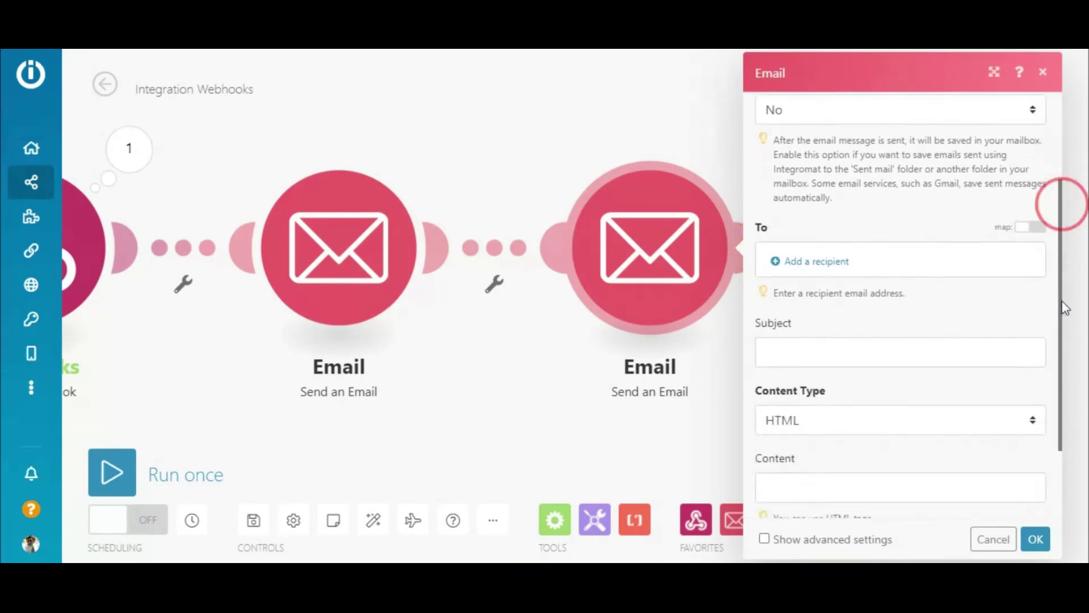
{"action": "left_click", "coordinate": [794, 188]}
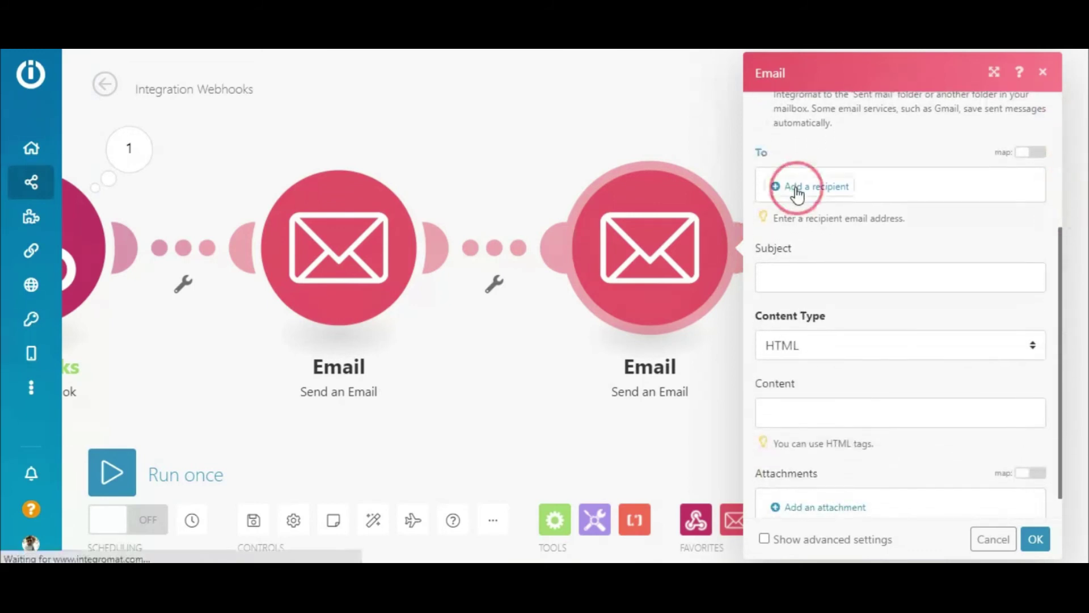
{"action": "left_click", "coordinate": [704, 192]}
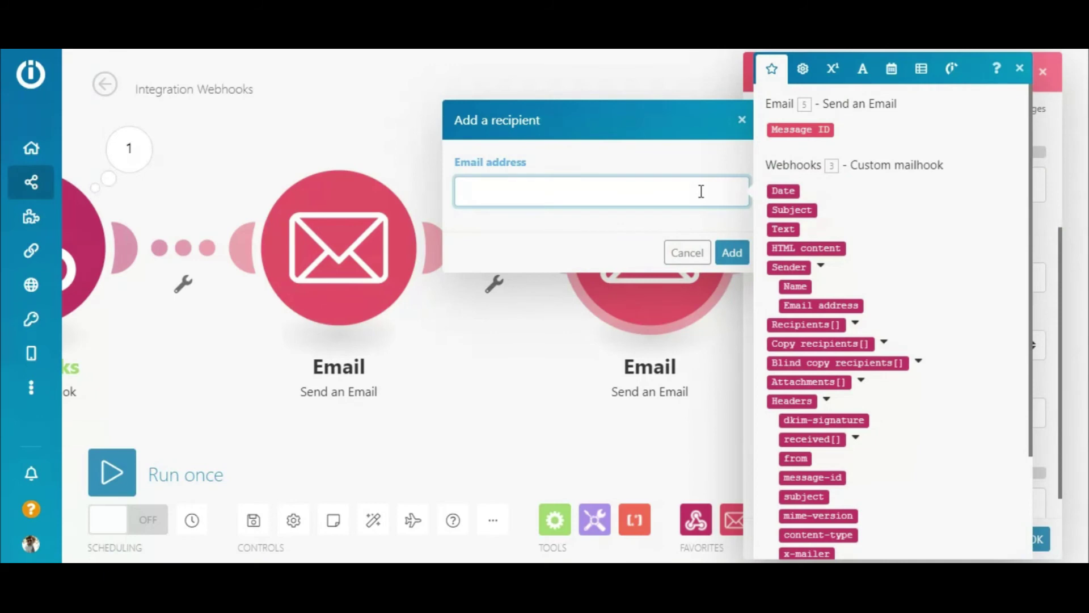
{"action": "left_click", "coordinate": [732, 253]}
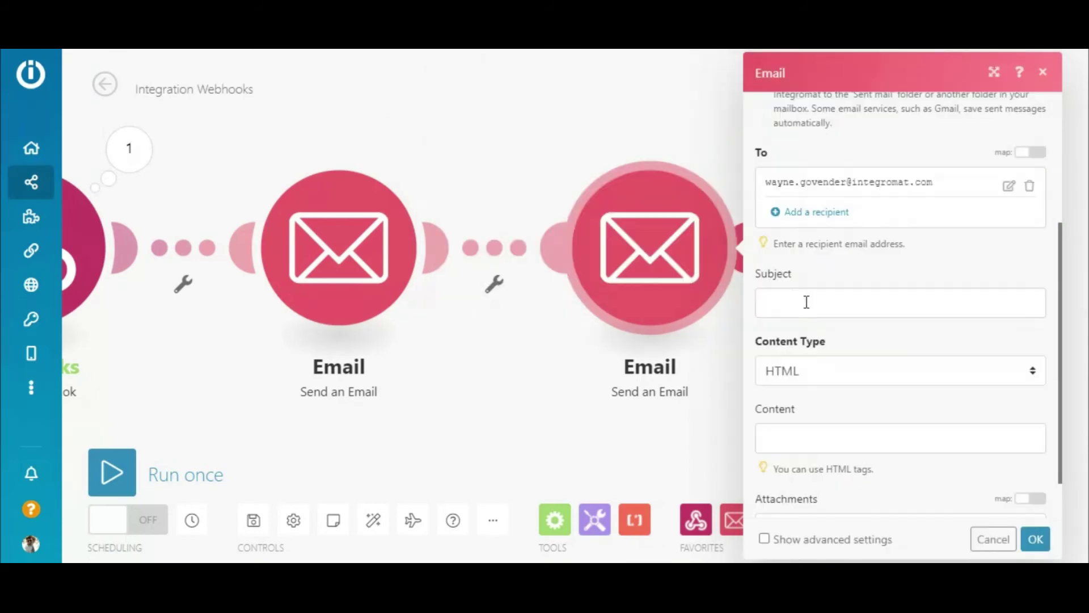
Map the submission Subject and HTML content into it, save, and auto-align the modules.
{"action": "left_click", "coordinate": [805, 297]}
{"action": "left_click", "coordinate": [510, 209]}
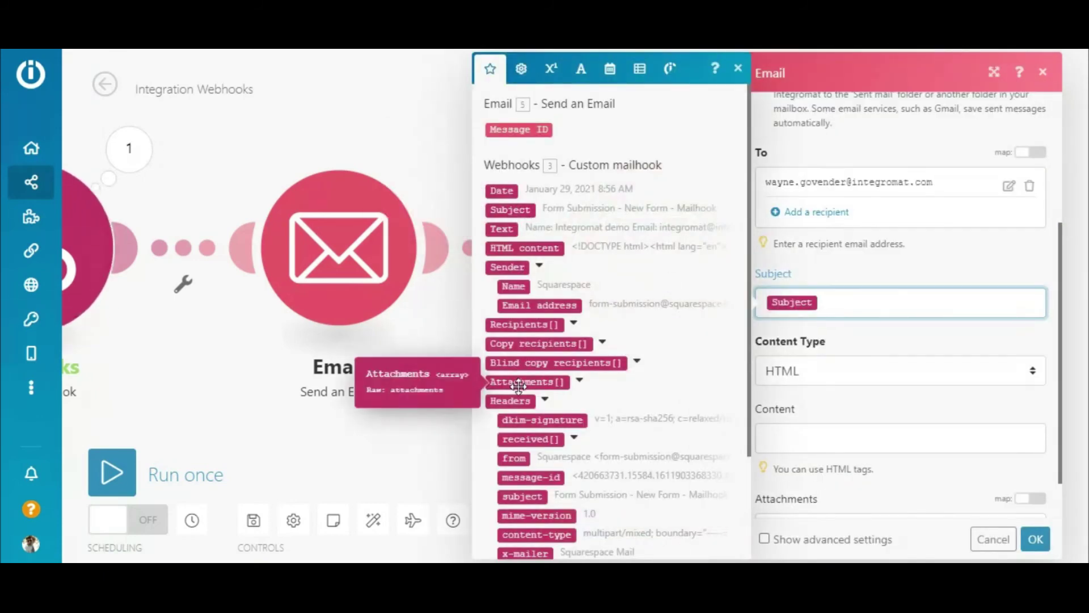
{"action": "left_click_drag", "start_coordinate": [528, 248], "coordinate": [802, 445]}
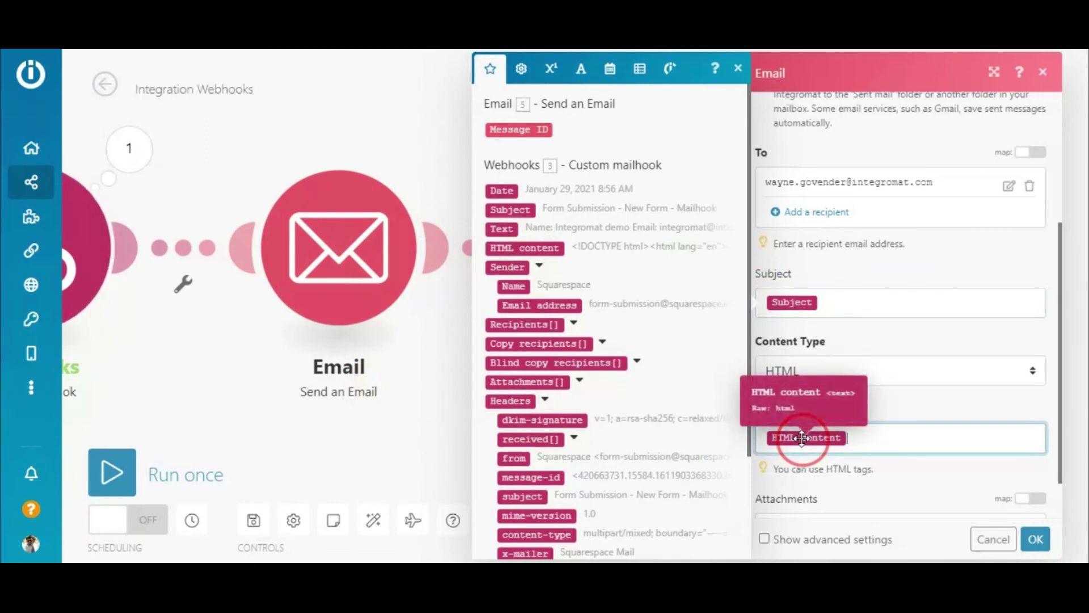
{"action": "left_click", "coordinate": [1036, 539]}
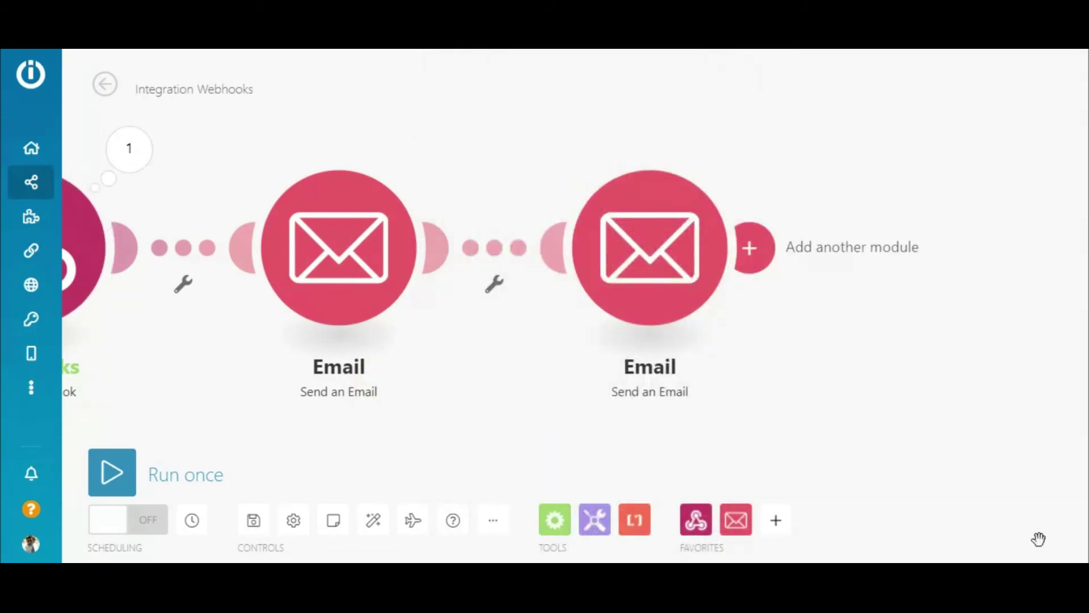
{"action": "left_click", "coordinate": [373, 525]}
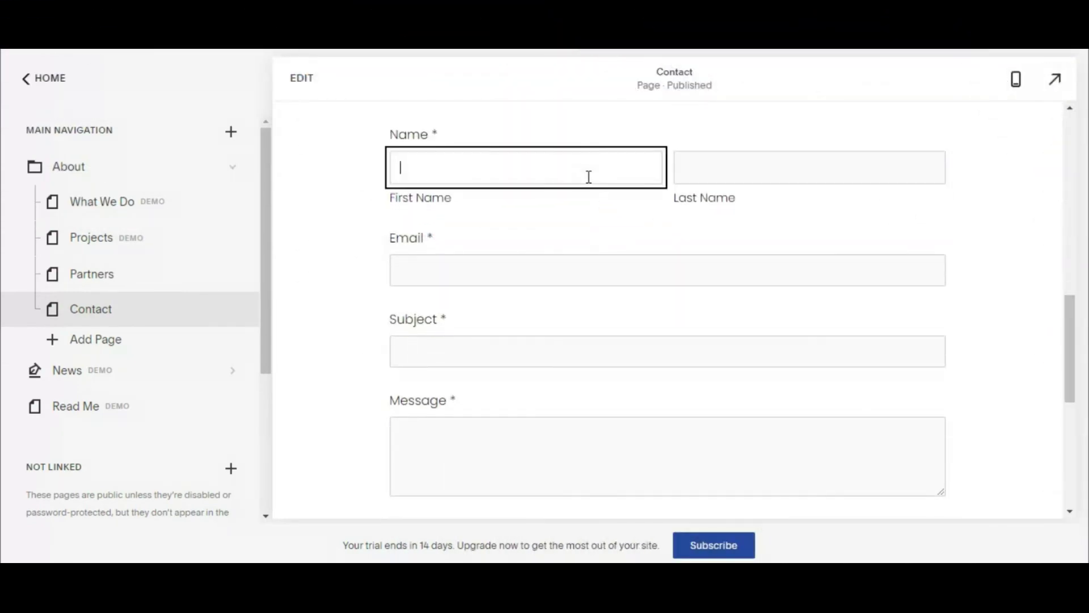
Enter a test name in the Contact page form for a test submission.
{"action": "type", "text": "ana"}
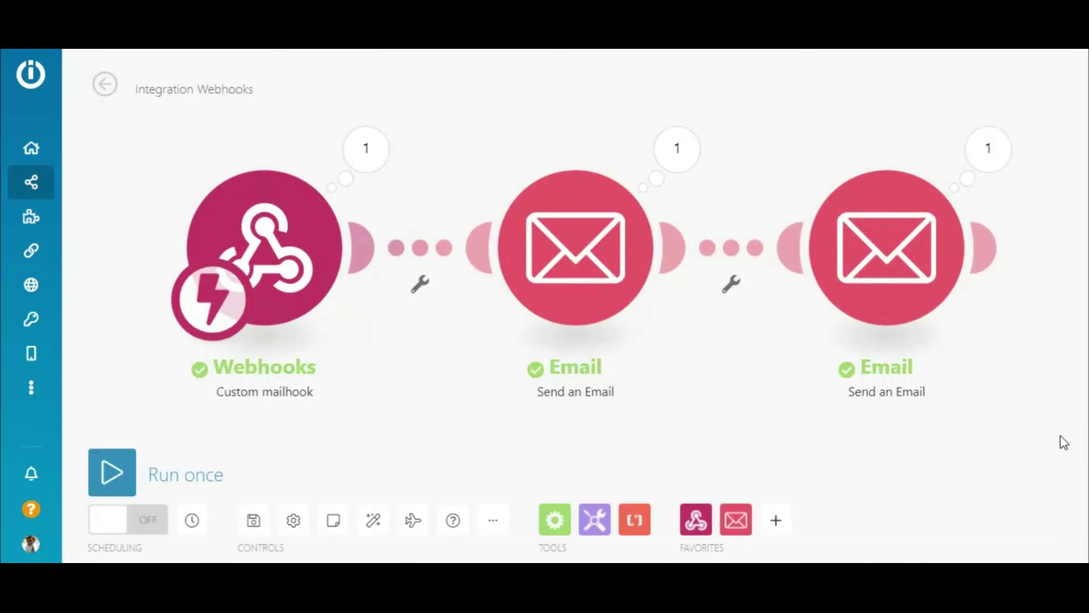
Review the webhook's form data and both Send an Email outputs, then save the scenario and turn scheduling ON.
{"action": "left_click", "coordinate": [366, 162]}
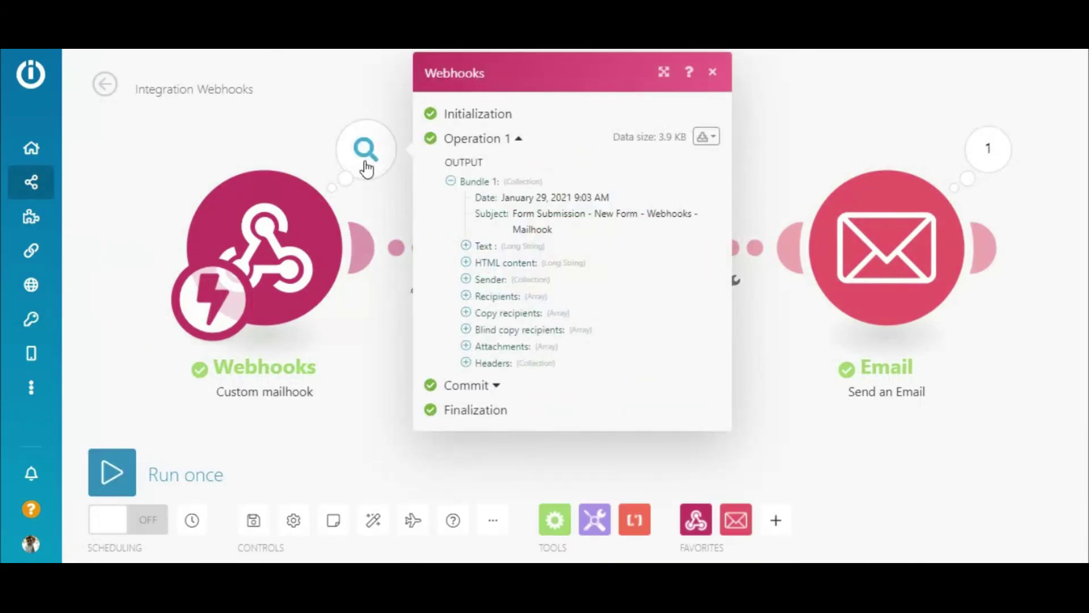
{"action": "left_click", "coordinate": [688, 162]}
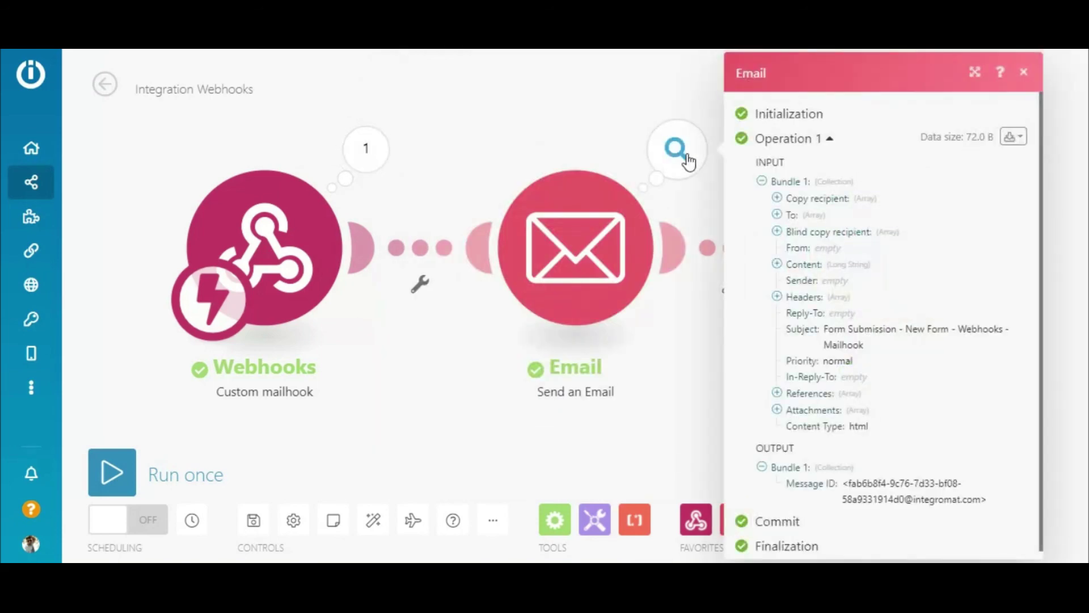
{"action": "left_click", "coordinate": [997, 166]}
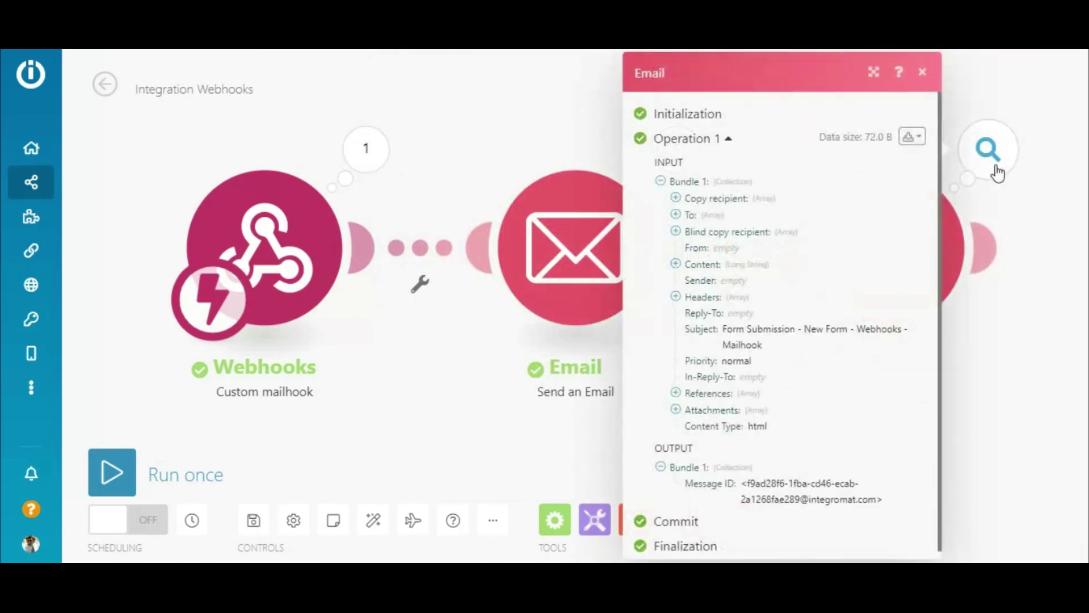
{"action": "left_click", "coordinate": [997, 170]}
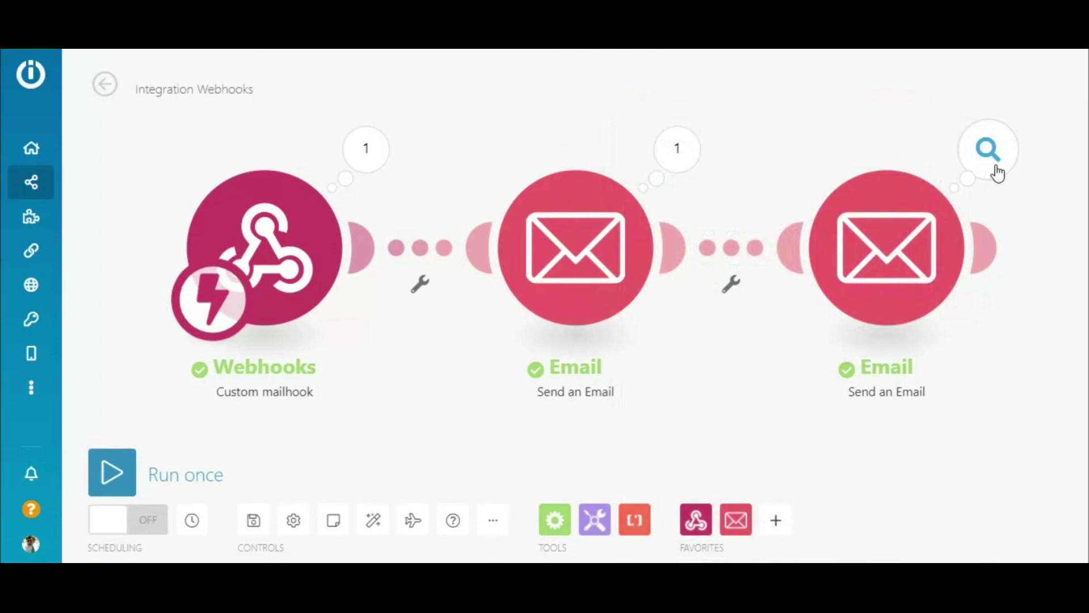
{"action": "left_click", "coordinate": [255, 528]}
{"action": "left_click", "coordinate": [153, 523]}
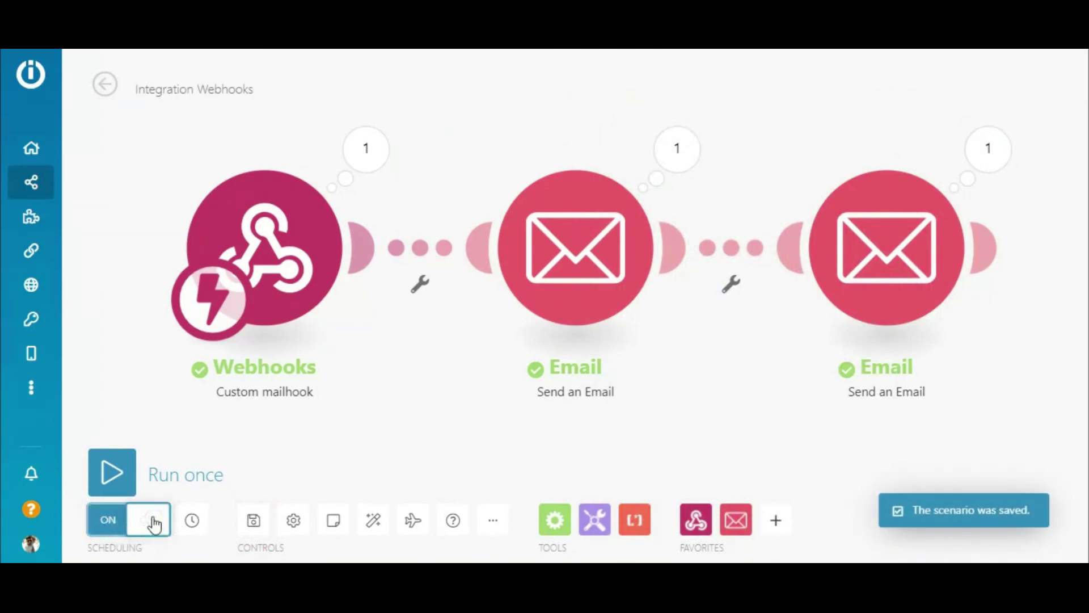